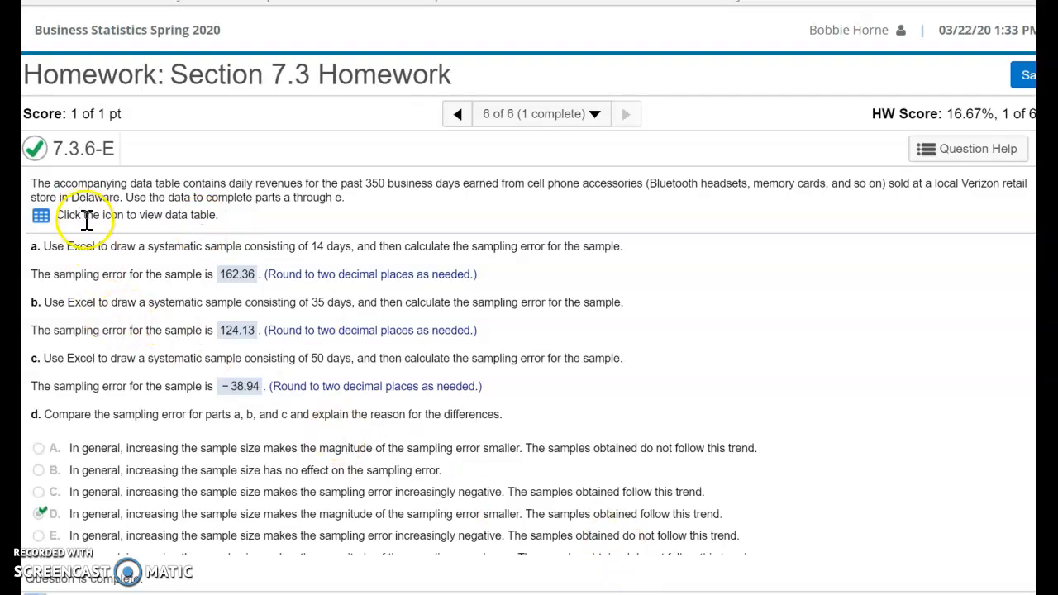
# Step: Open the question's data table of daily revenues and reposition its window over the homework page
pyautogui.click(41, 216)
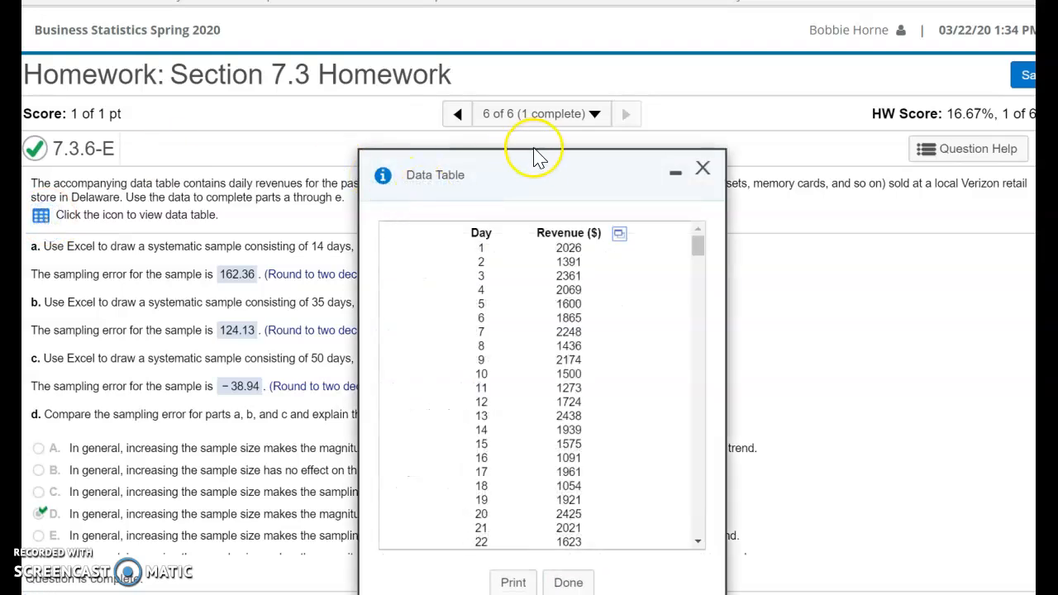
pyautogui.moveTo(526, 163); pyautogui.dragTo(572, 231)
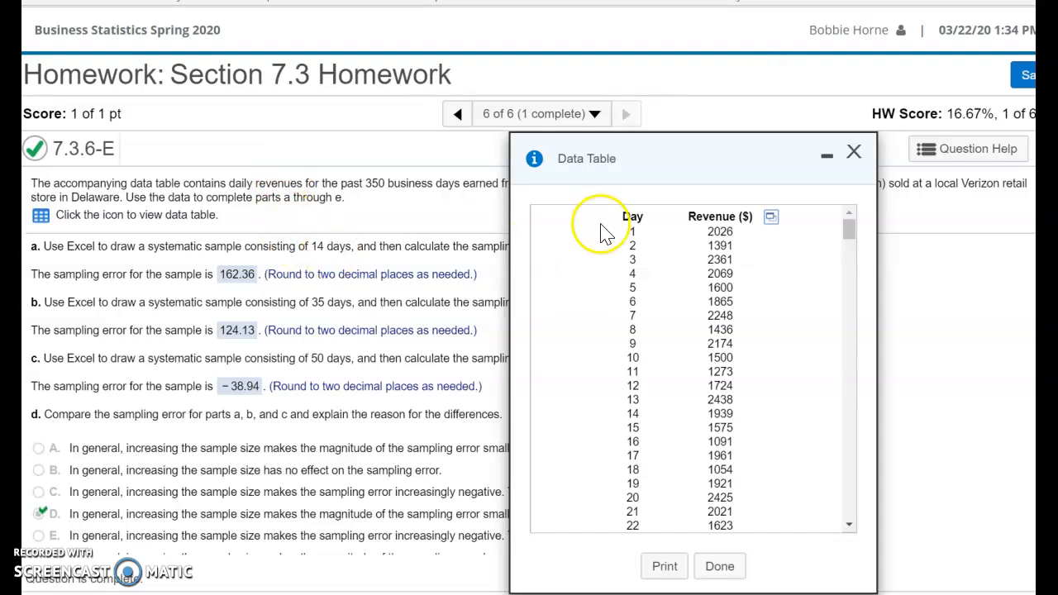
pyautogui.moveTo(624, 175); pyautogui.dragTo(436, 166)
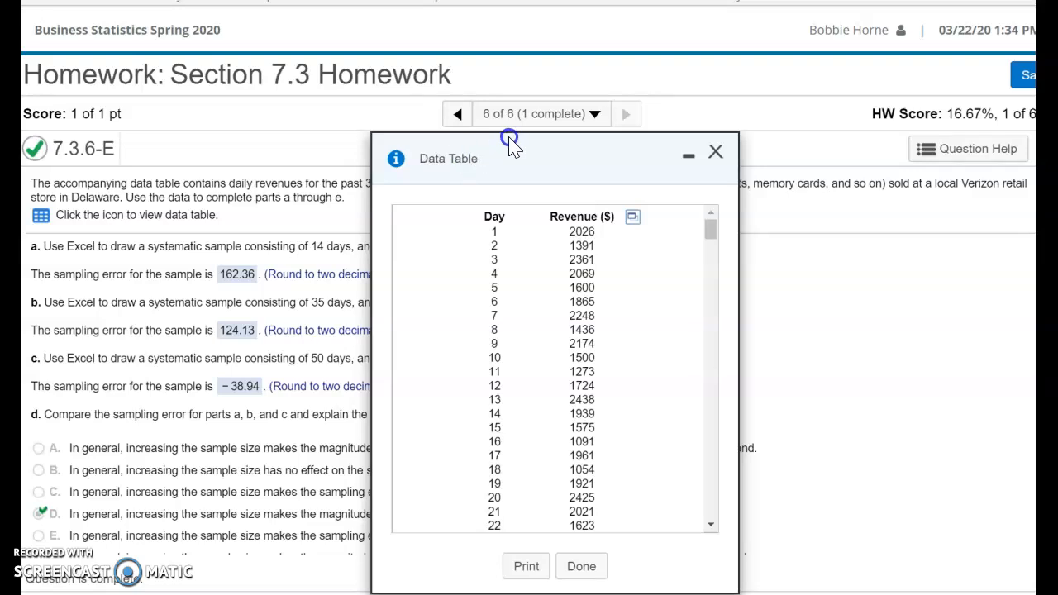
# Step: View the worked example for the systematic sampling question and close it
pyautogui.click(965, 149)
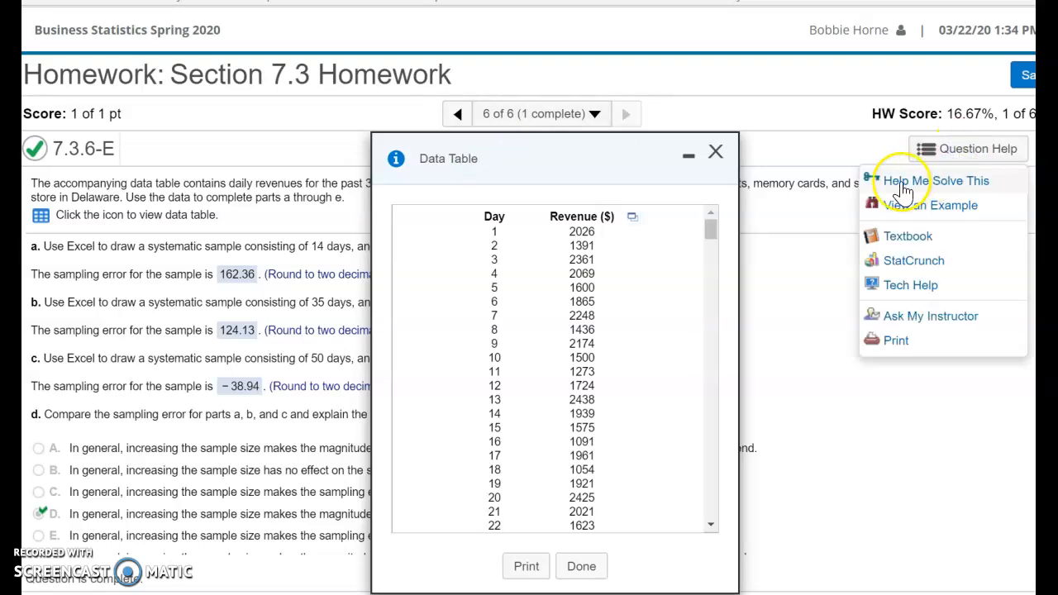
pyautogui.click(896, 220)
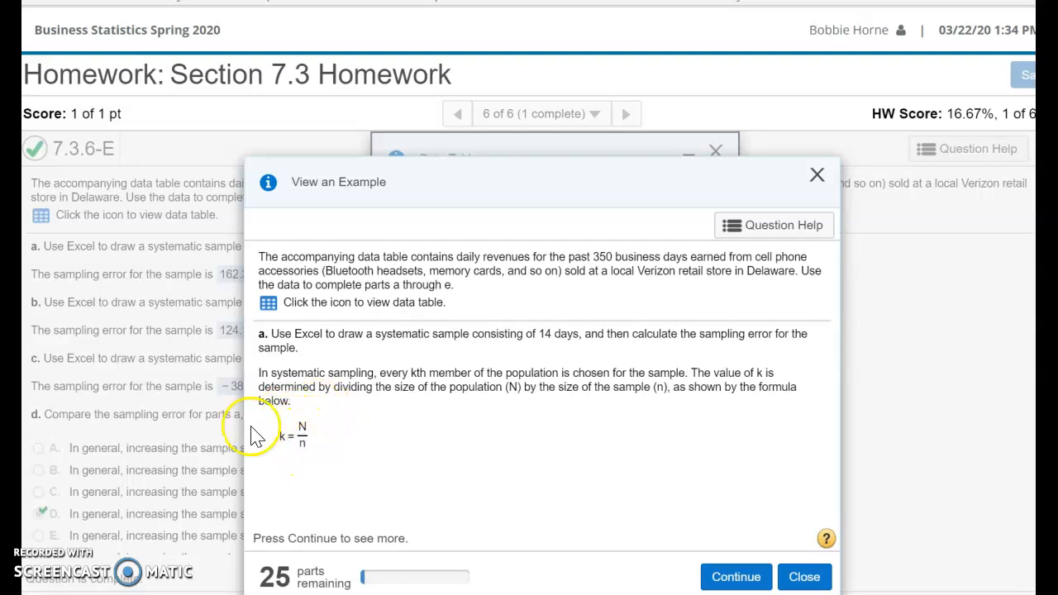
pyautogui.click(816, 174)
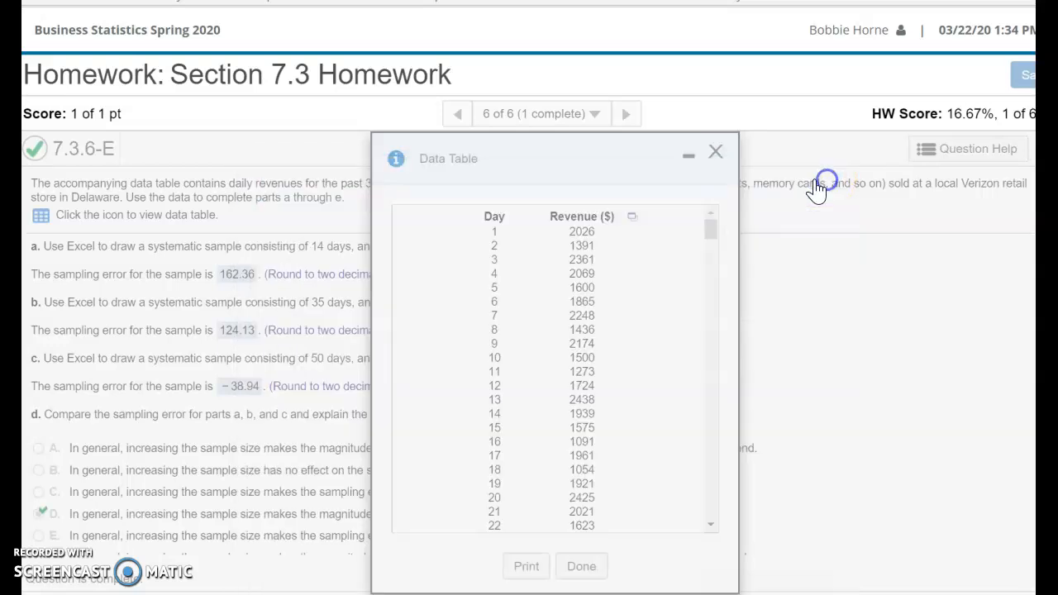
# Step: Open the revenue data table in StatCrunch to view the data set, and close the StatCrunch window
pyautogui.moveTo(643, 149); pyautogui.dragTo(693, 278)
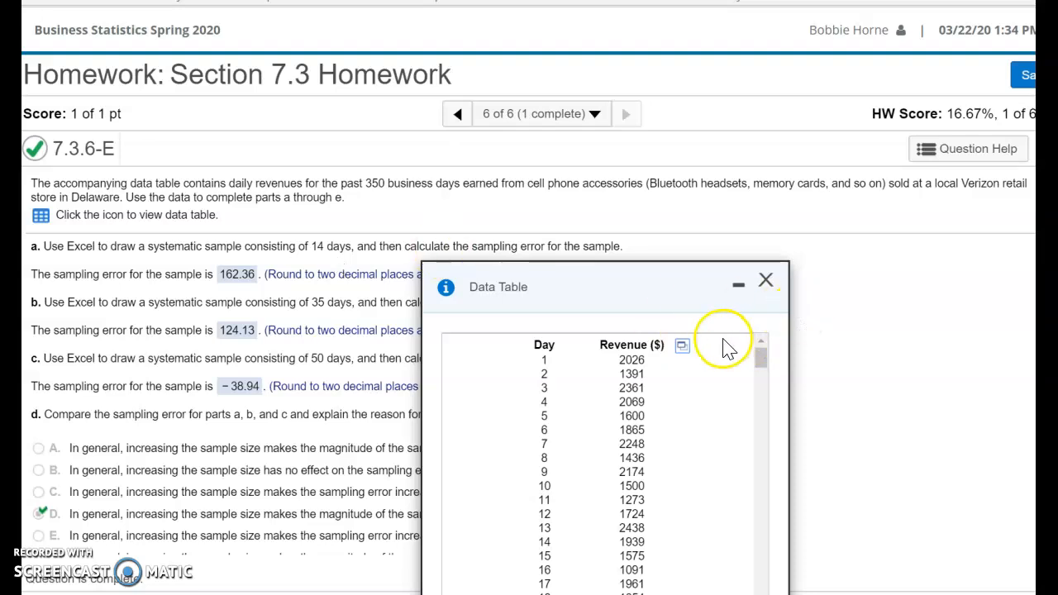
pyautogui.click(682, 347)
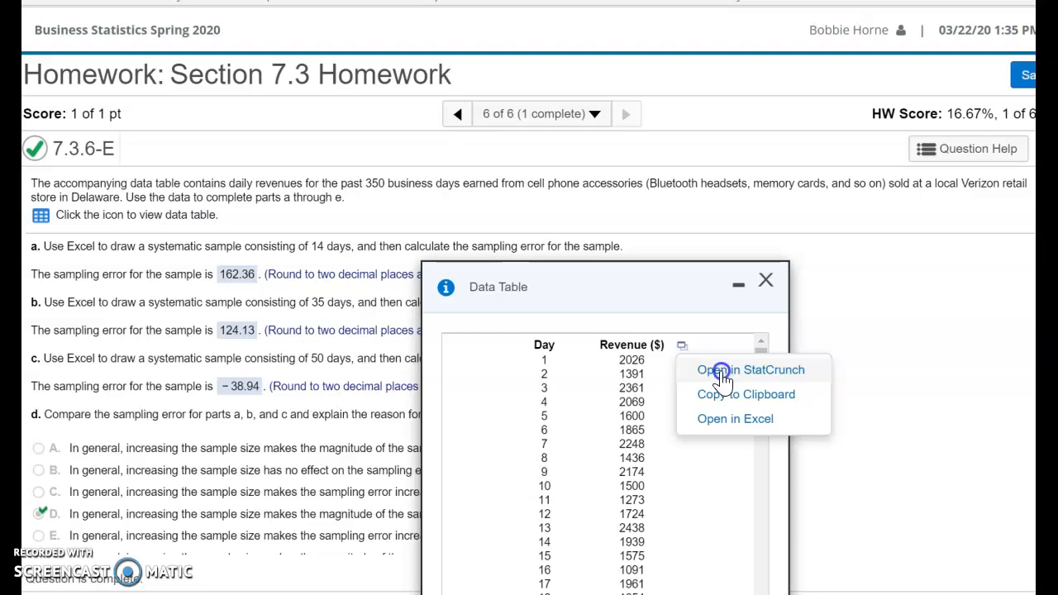
pyautogui.click(721, 371)
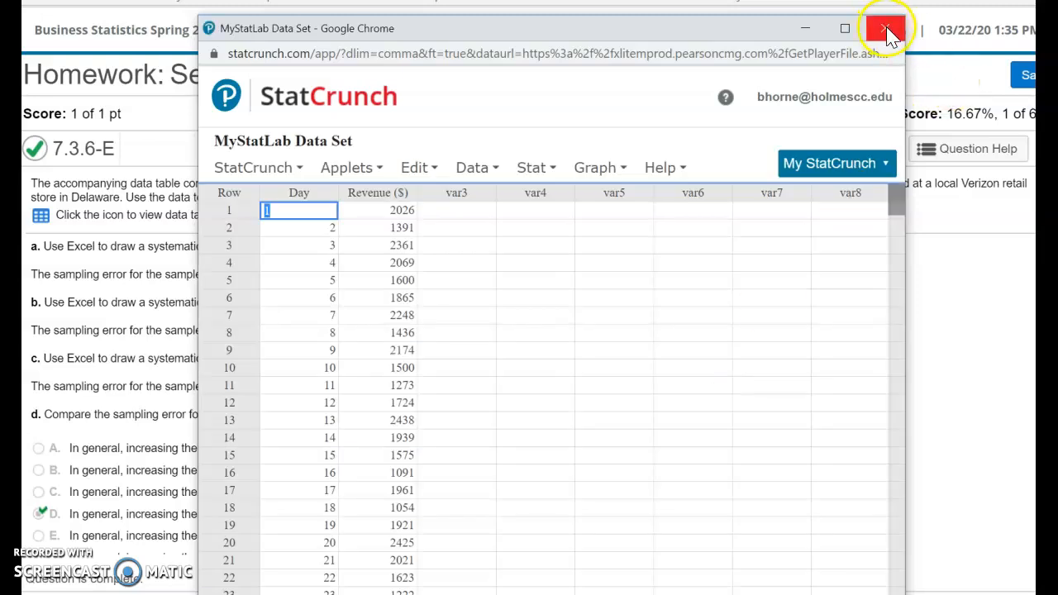
pyautogui.click(889, 33)
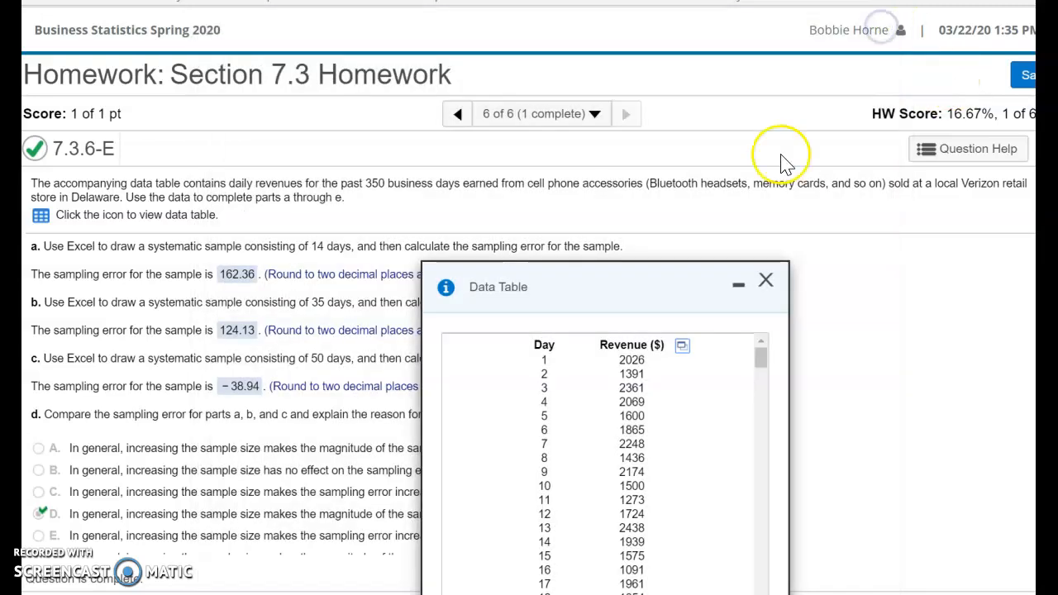
# Step: Open the revenue data table in Excel and enable editing of the workbook
pyautogui.click(682, 345)
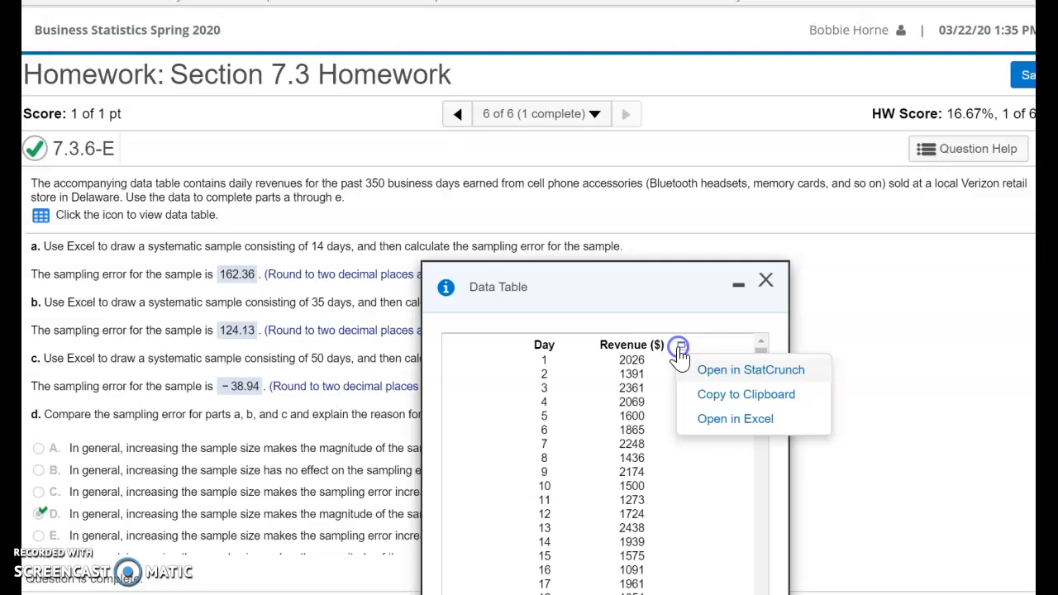
pyautogui.click(722, 423)
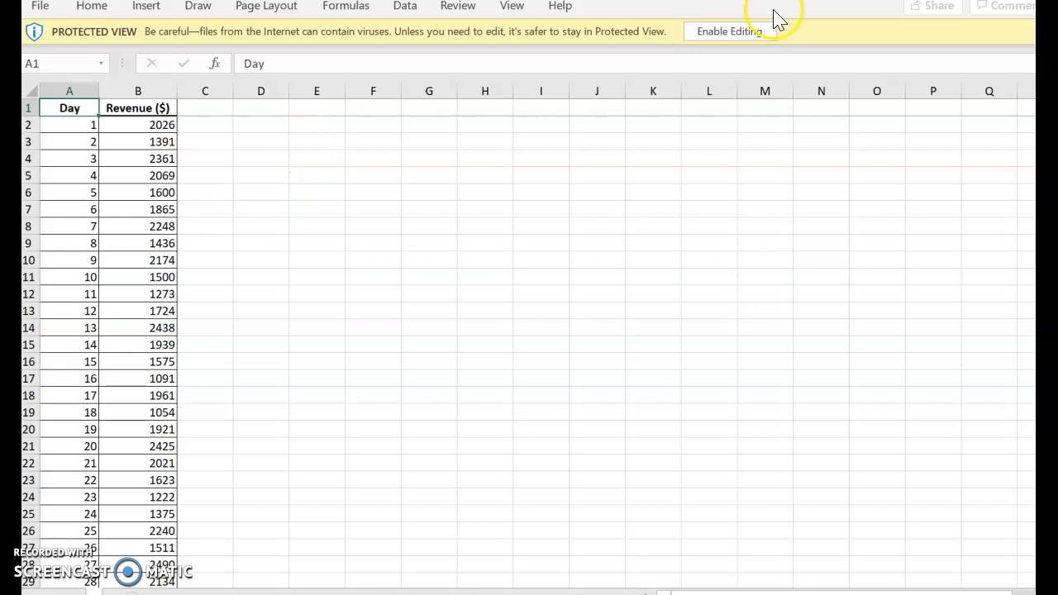
pyautogui.click(739, 32)
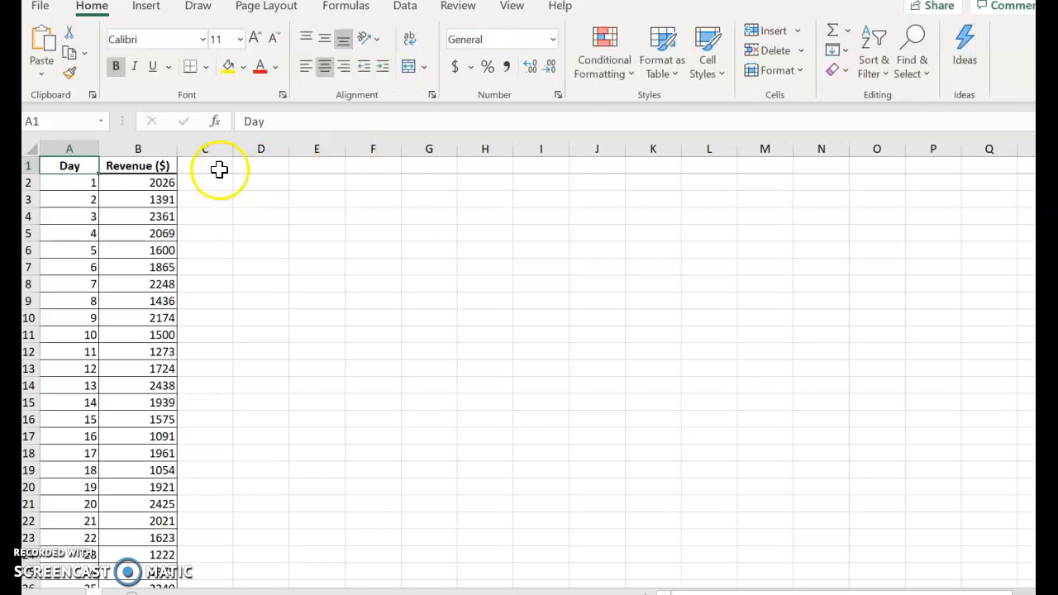
# Step: Enter the column heading "Sample" in cell C1
pyautogui.click(211, 167)
pyautogui.write('Sample')
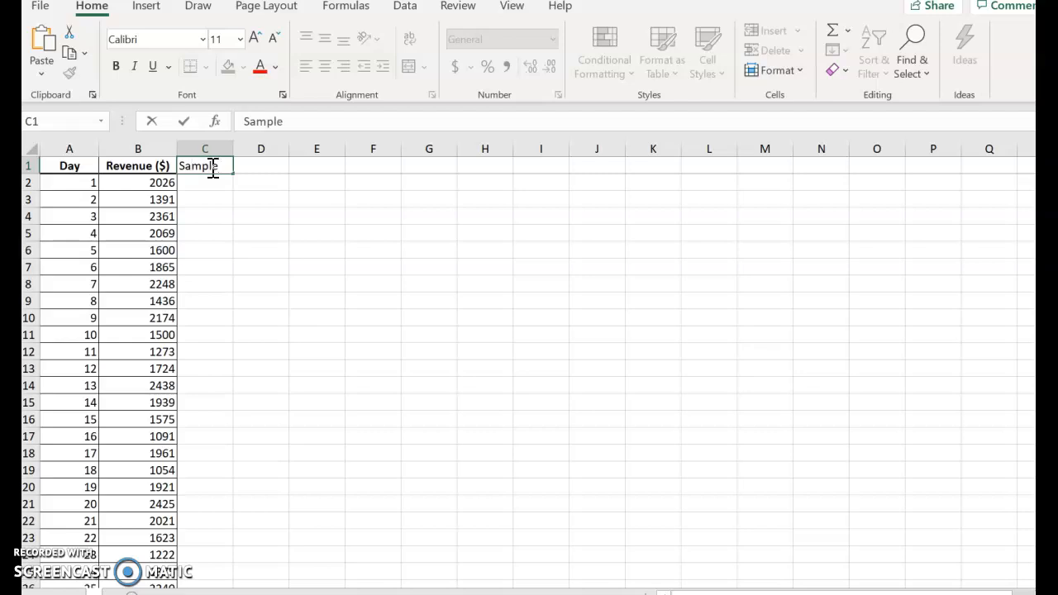
pyautogui.click(315, 235)
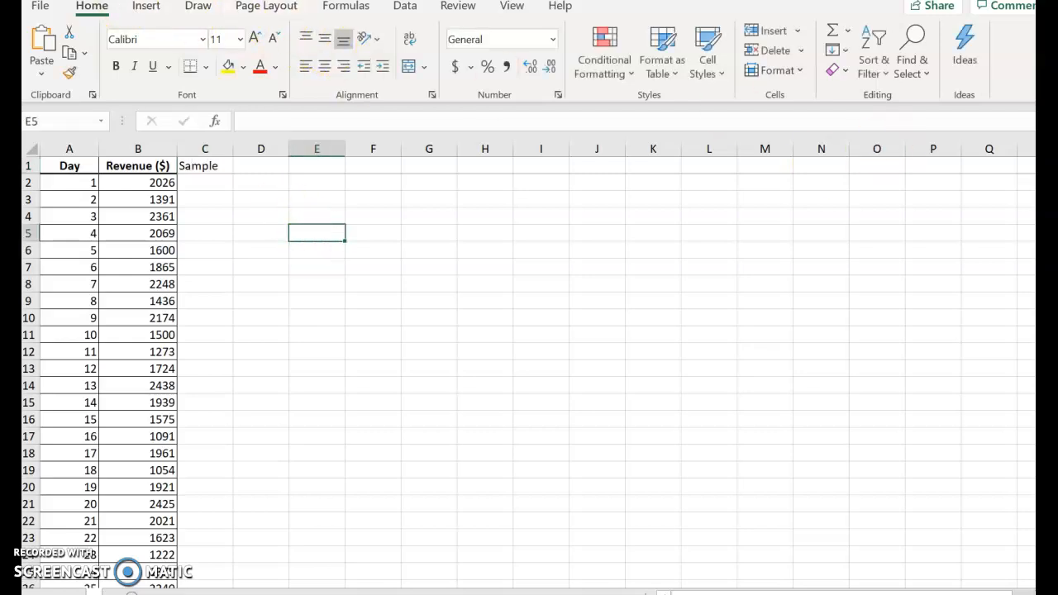
# Step: Start the Sampling analysis tool and set its input range to the revenue values in $B$2:$B$351
pyautogui.click(410, 12)
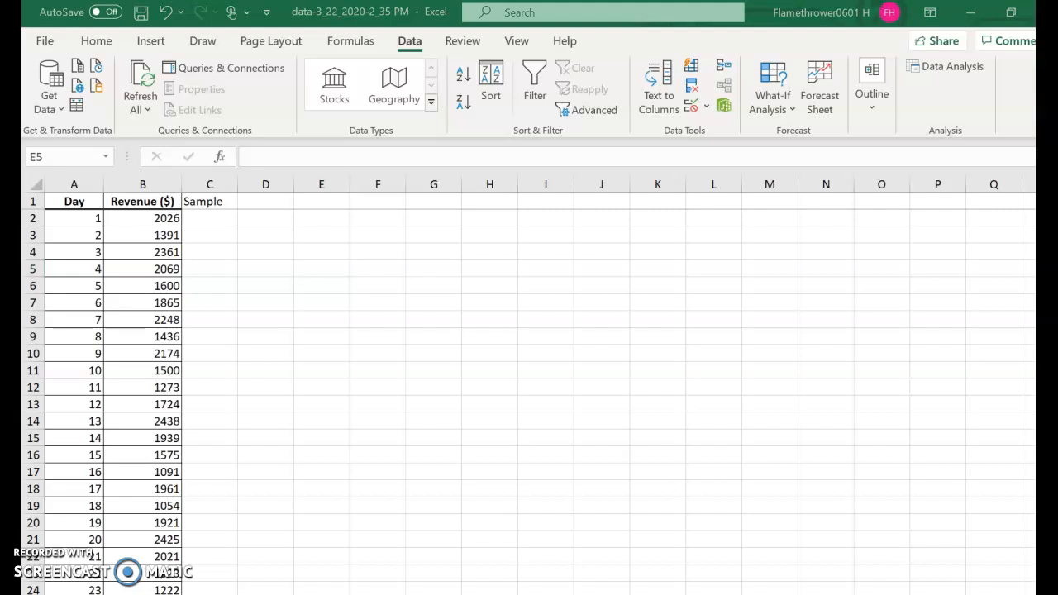
pyautogui.click(549, 18)
pyautogui.click(888, 285)
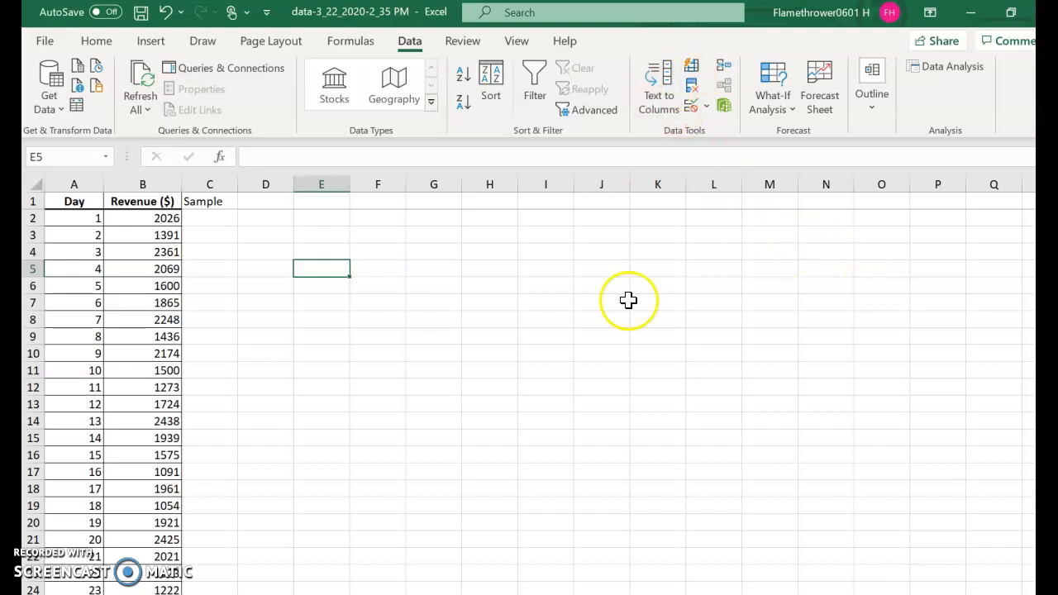
pyautogui.click(934, 68)
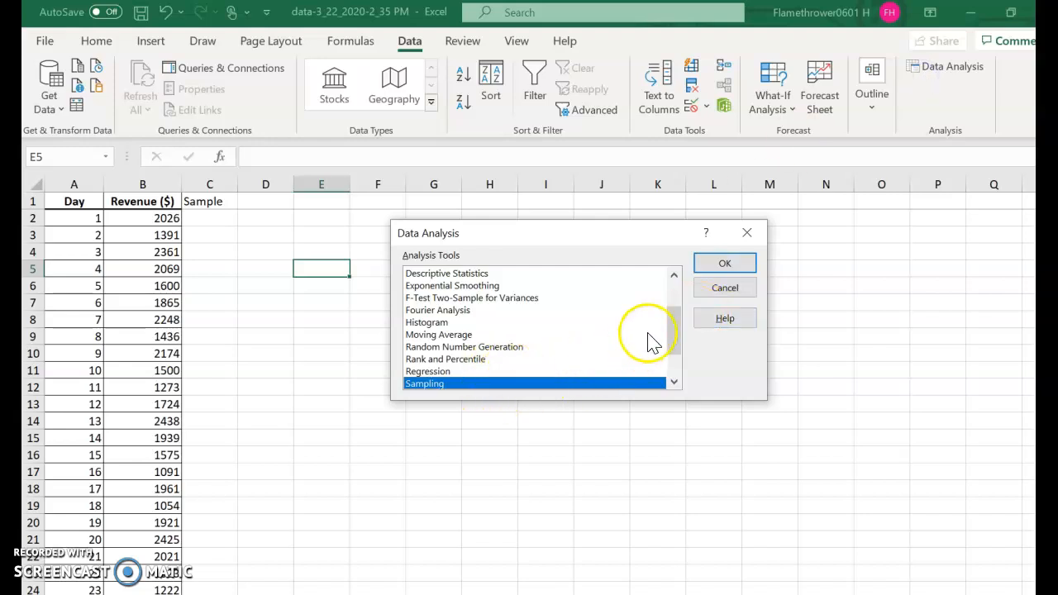
pyautogui.click(738, 265)
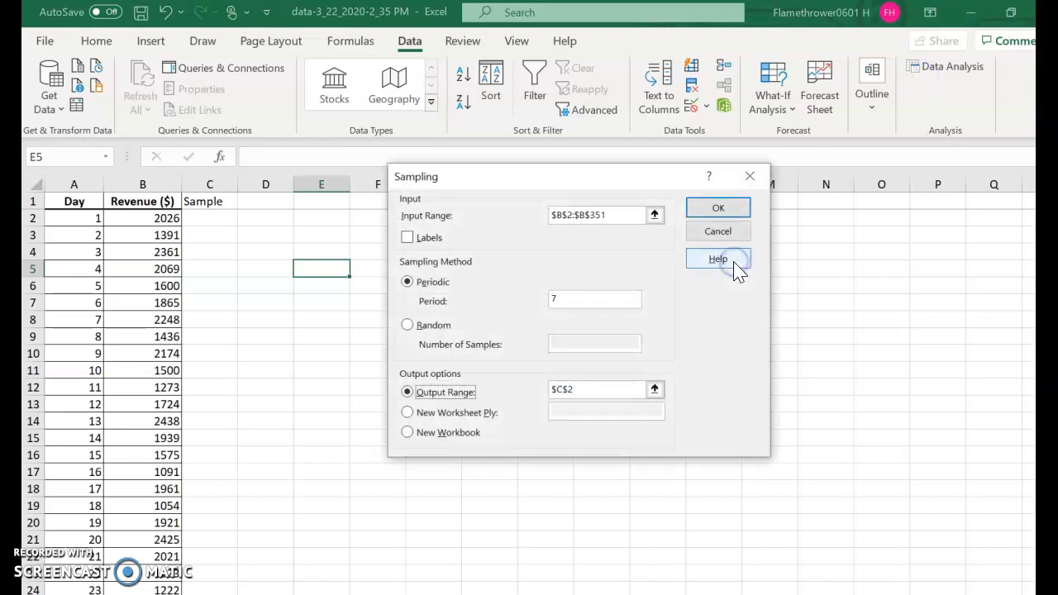
pyautogui.click(654, 214)
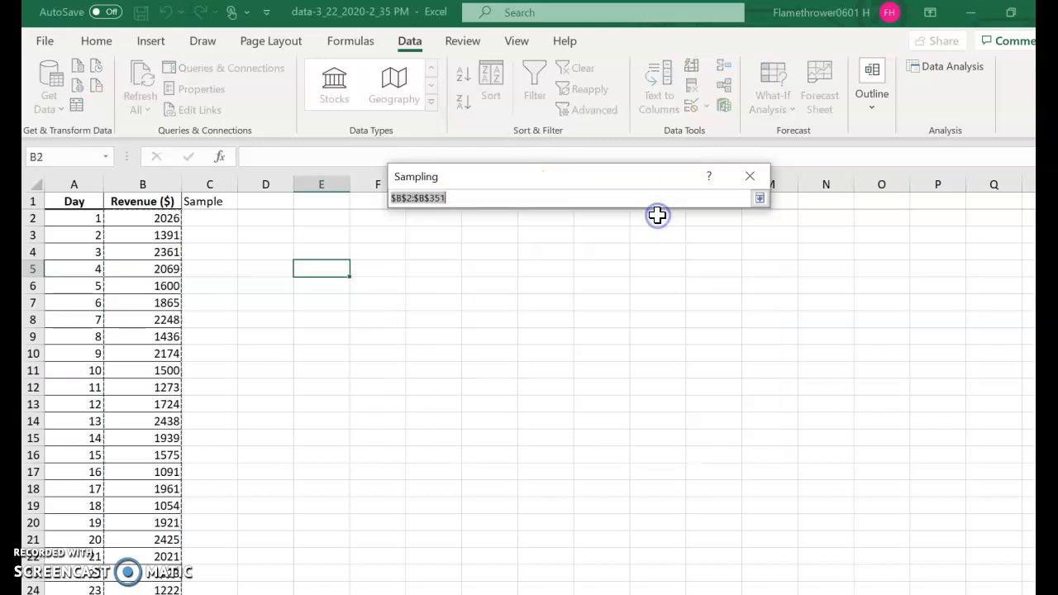
pyautogui.click(761, 199)
pyautogui.click(632, 221)
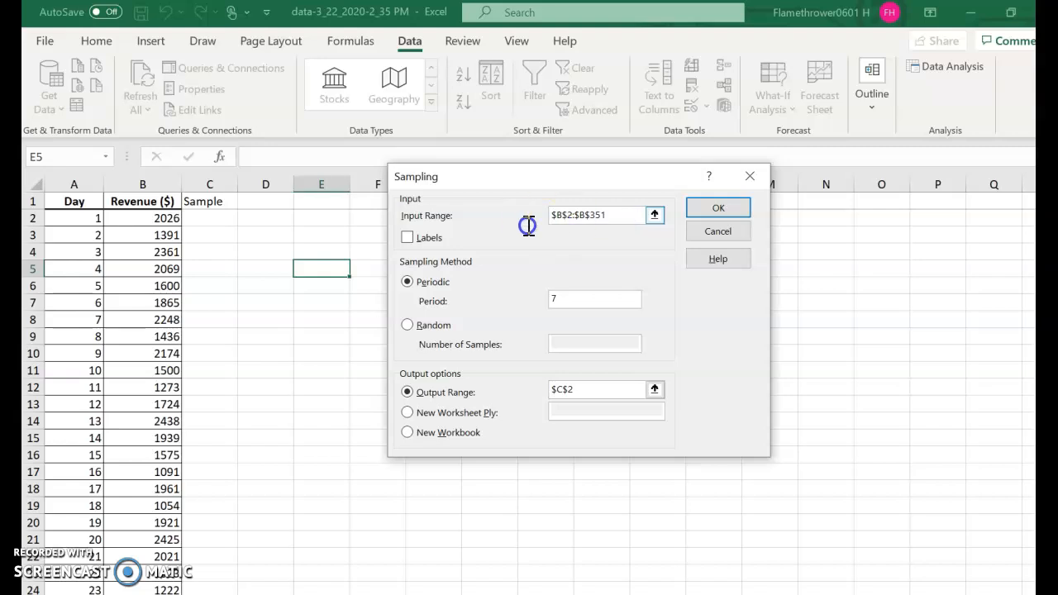
pyautogui.moveTo(610, 218); pyautogui.dragTo(426, 222)
pyautogui.press('BackSpace')
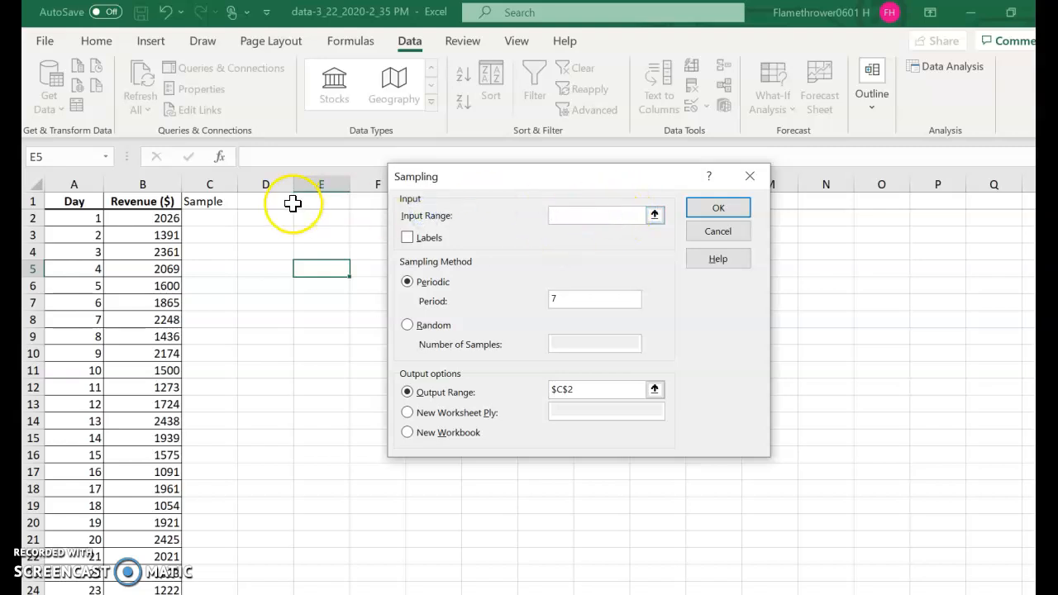
pyautogui.moveTo(153, 221)
pyautogui.mouseDown()
pyautogui.moveTo(172, 428)
pyautogui.moveTo(149, 570)
pyautogui.moveTo(149, 582)
pyautogui.moveTo(161, 550)
pyautogui.moveTo(157, 587)
pyautogui.moveTo(149, 416)
pyautogui.moveTo(165, 272)
pyautogui.moveTo(147, 123)
pyautogui.moveTo(154, 274)
pyautogui.moveTo(163, 235)
pyautogui.mouseUp()
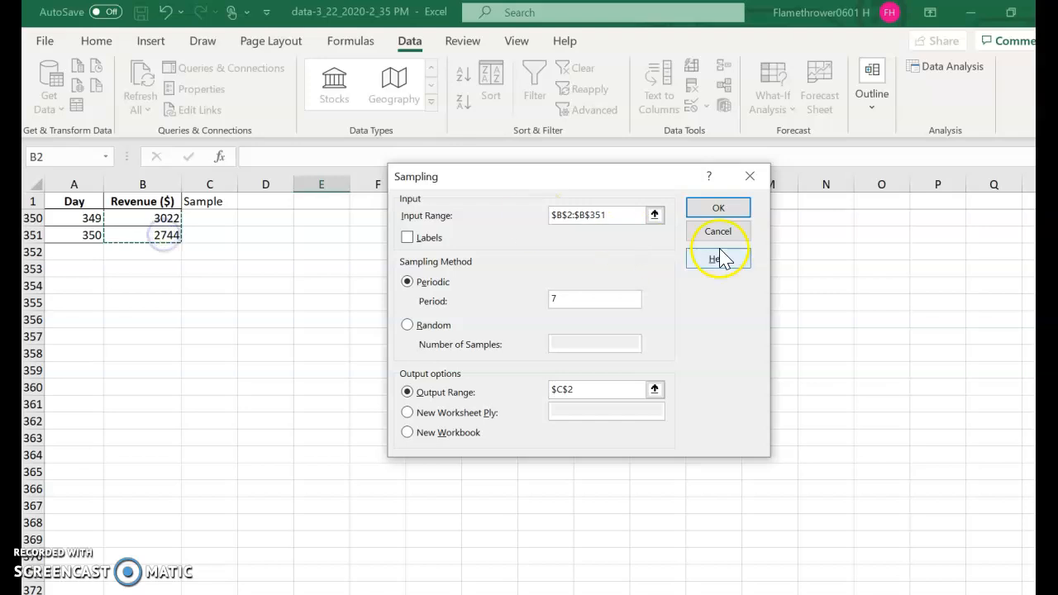
# Step: Draw a periodic sample with a period of 25 and output it starting at cell $C$2
pyautogui.write('7')
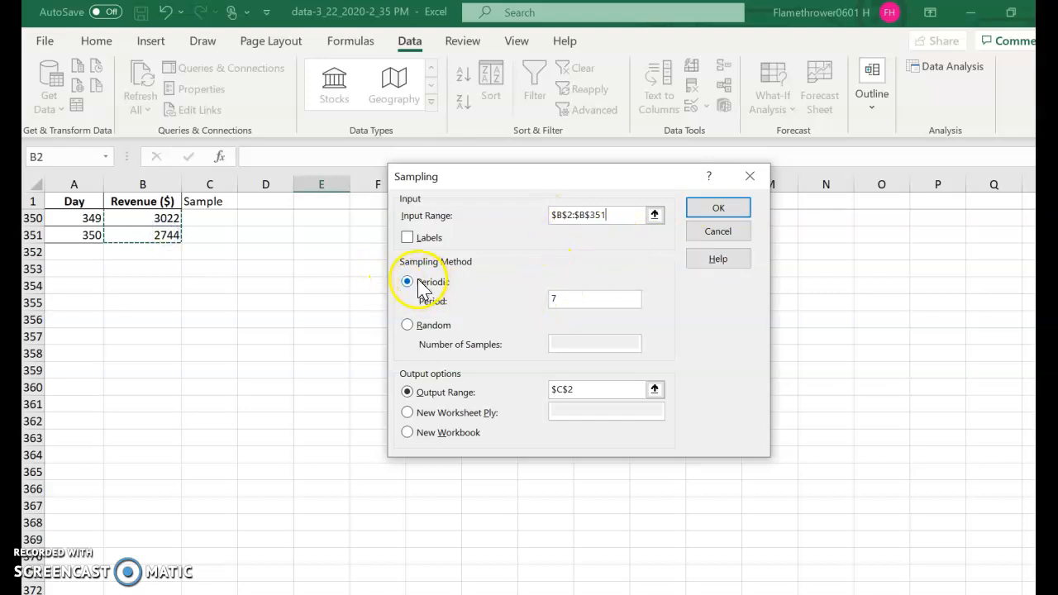
pyautogui.click(586, 299)
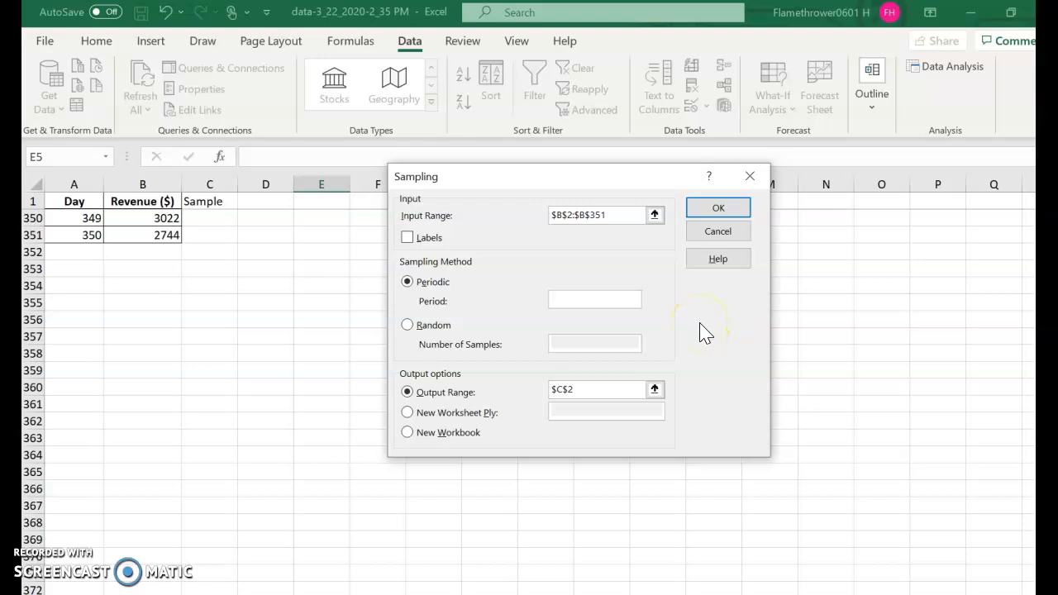
pyautogui.write('25')
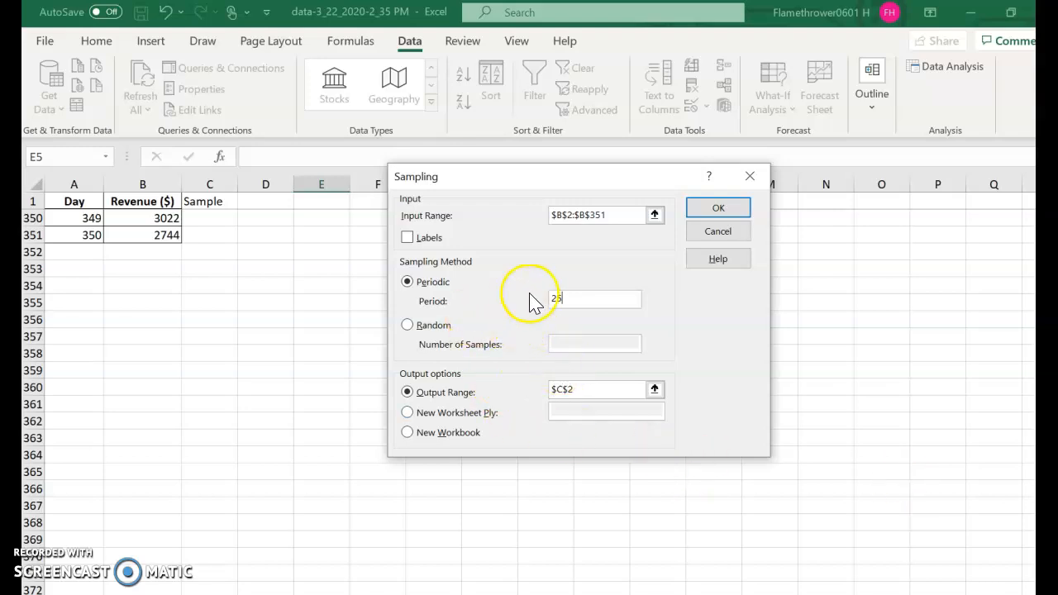
pyautogui.click(596, 389)
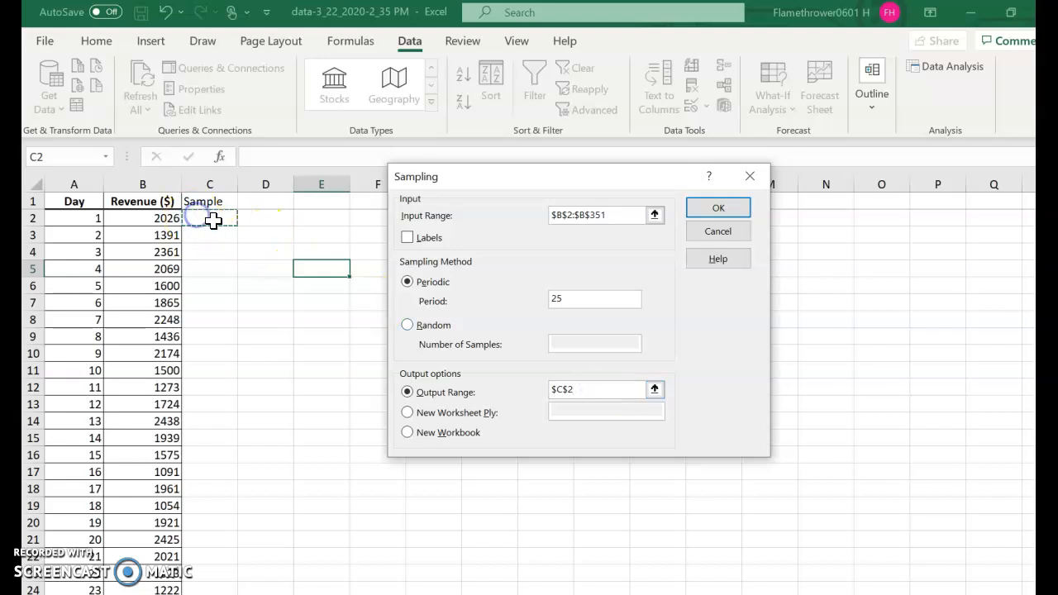
pyautogui.press('Return')
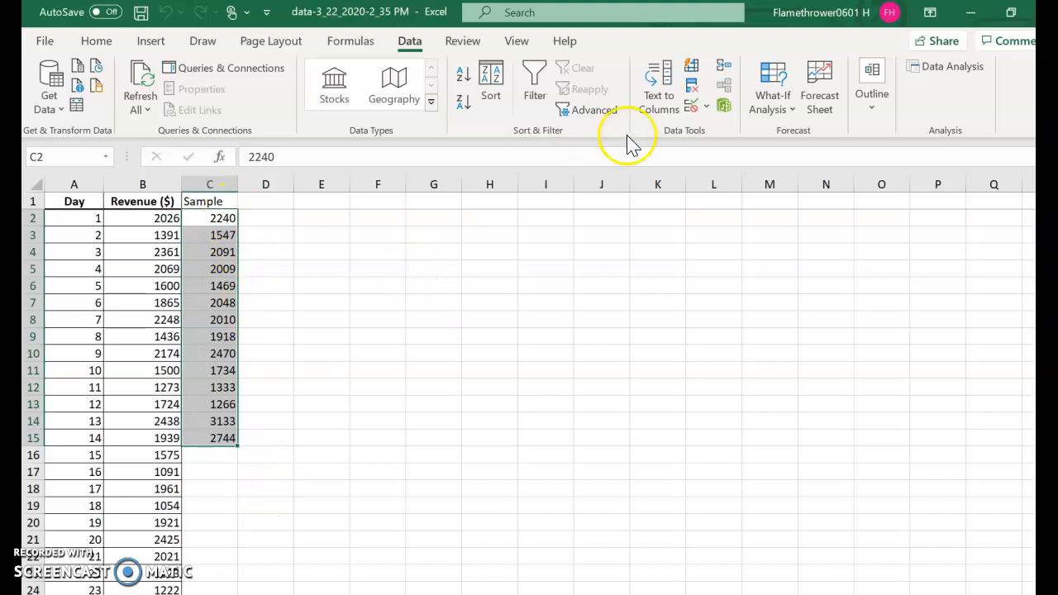
# Step: Enter the labels "Pop mean", "Sample mean" and "Sampling error" in cells L3 to L5
pyautogui.click(707, 235)
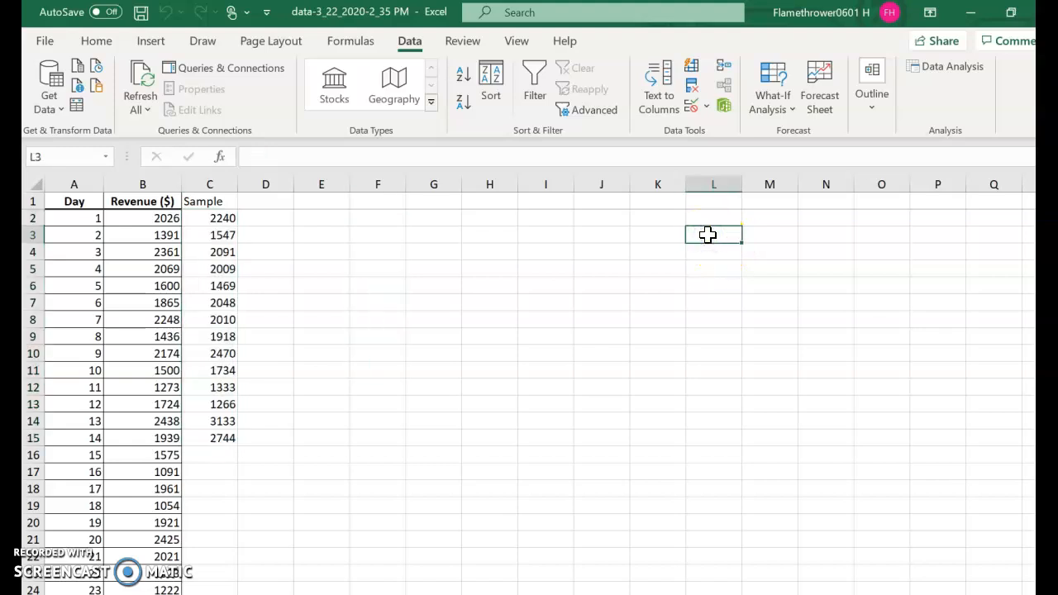
pyautogui.write('Pop mean')
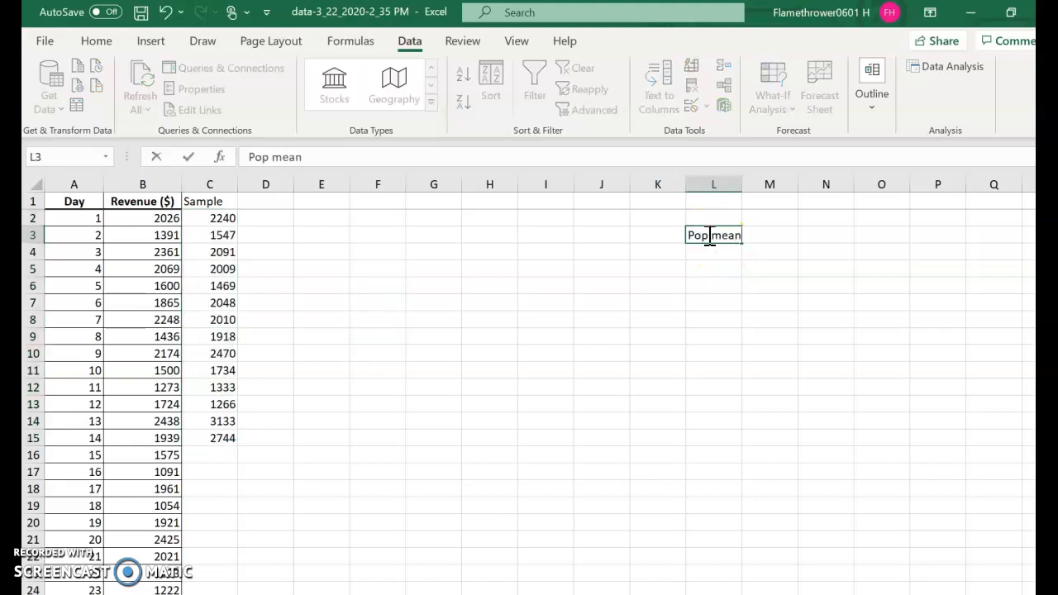
pyautogui.press('Return')
pyautogui.write('Sampl')
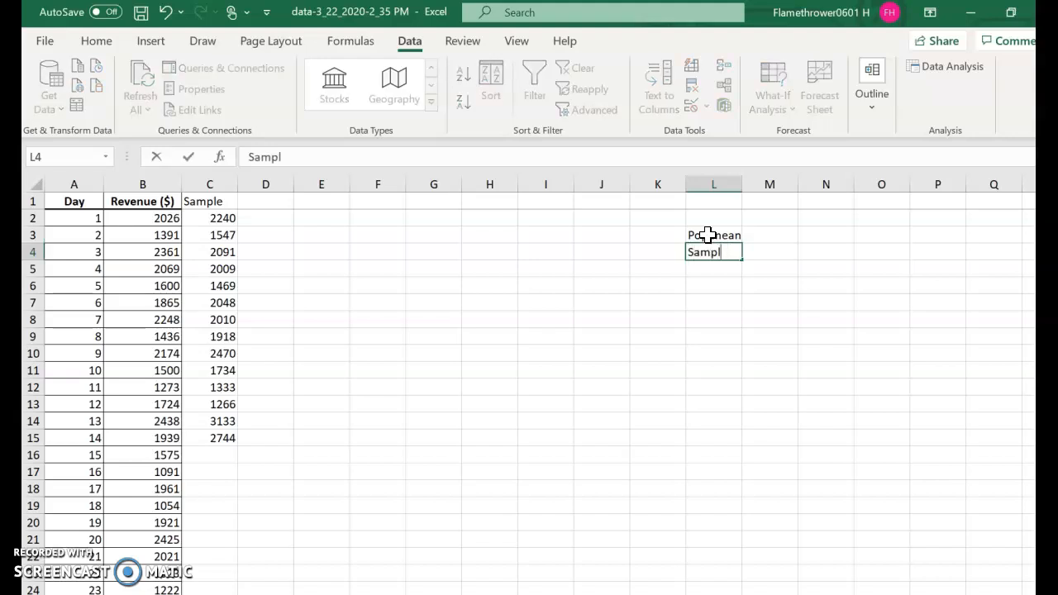
pyautogui.write('e mean')
pyautogui.press('Return')
pyautogui.write('Sampling error')
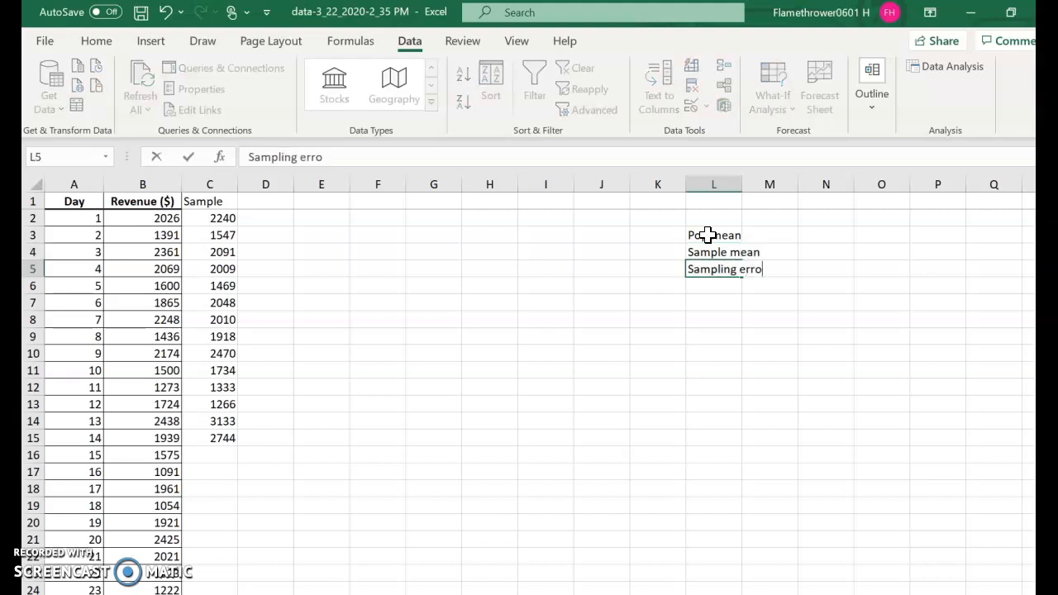
# Step: Widen column L so the full labels fit inside it
pyautogui.click(739, 183)
pyautogui.moveTo(743, 182); pyautogui.dragTo(797, 180)
pyautogui.click(428, 337)
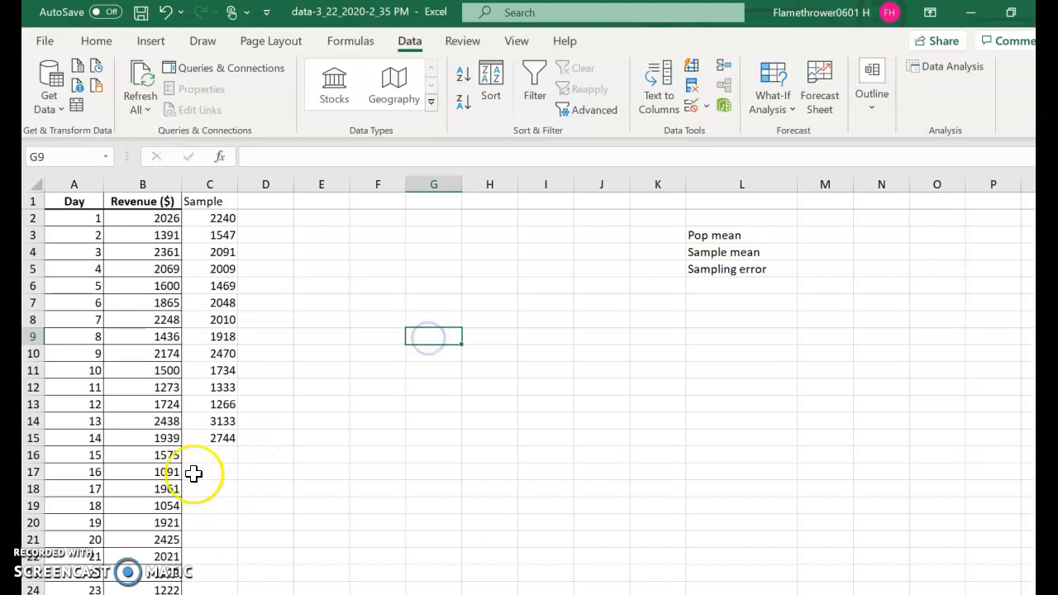
# Step: Calculate the population mean in cell M3 as the AVERAGE of the revenues in B2:B351
pyautogui.click(818, 234)
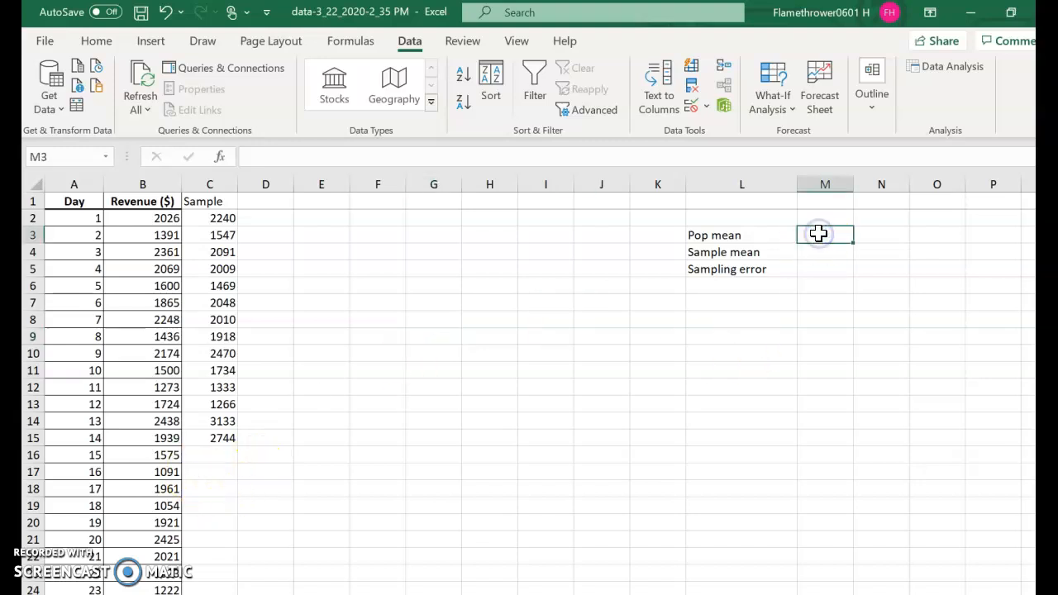
pyautogui.write('=aver')
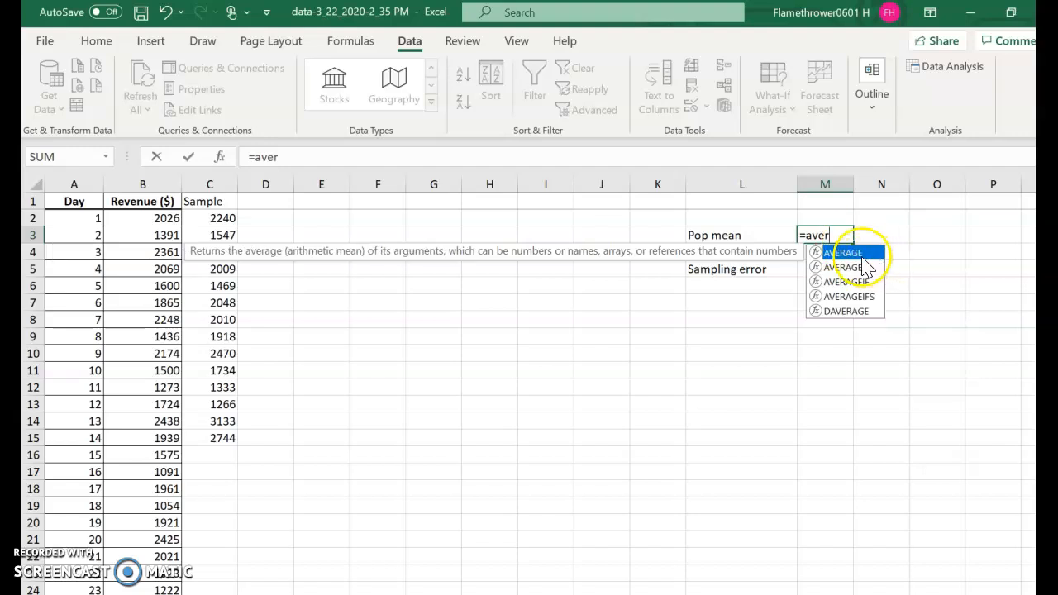
pyautogui.doubleClick(860, 257)
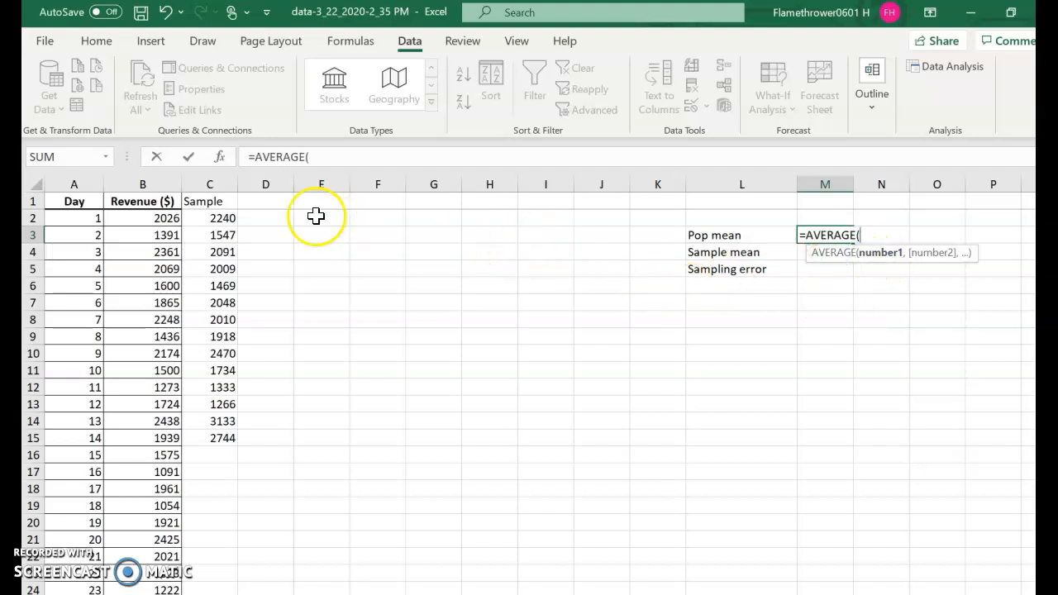
pyautogui.moveTo(165, 217); pyautogui.dragTo(145, 284)
pyautogui.press('Return')
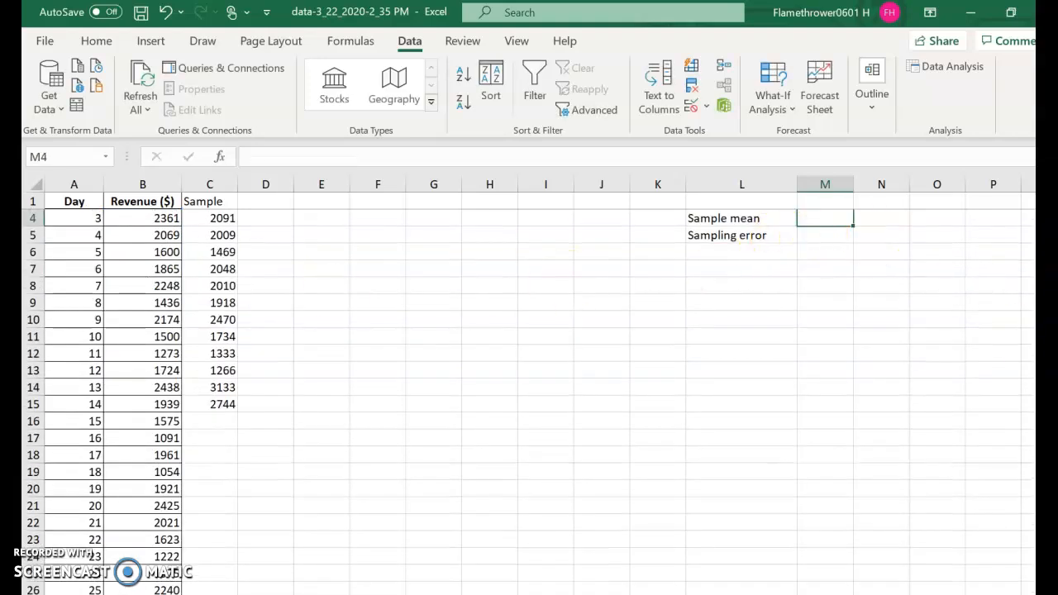
pyautogui.scroll(1, 529, 372)
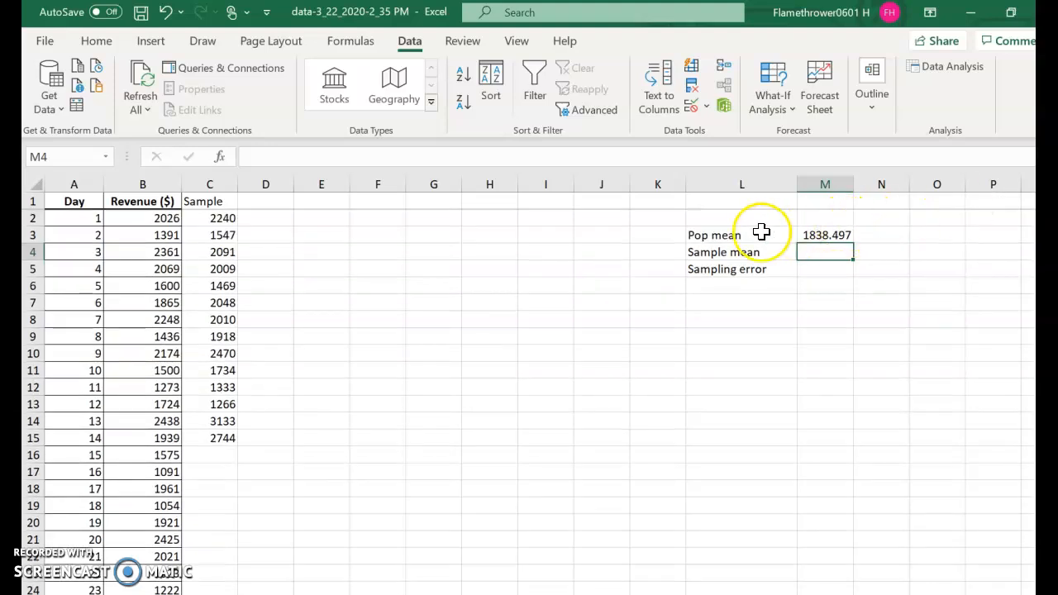
pyautogui.click(824, 236)
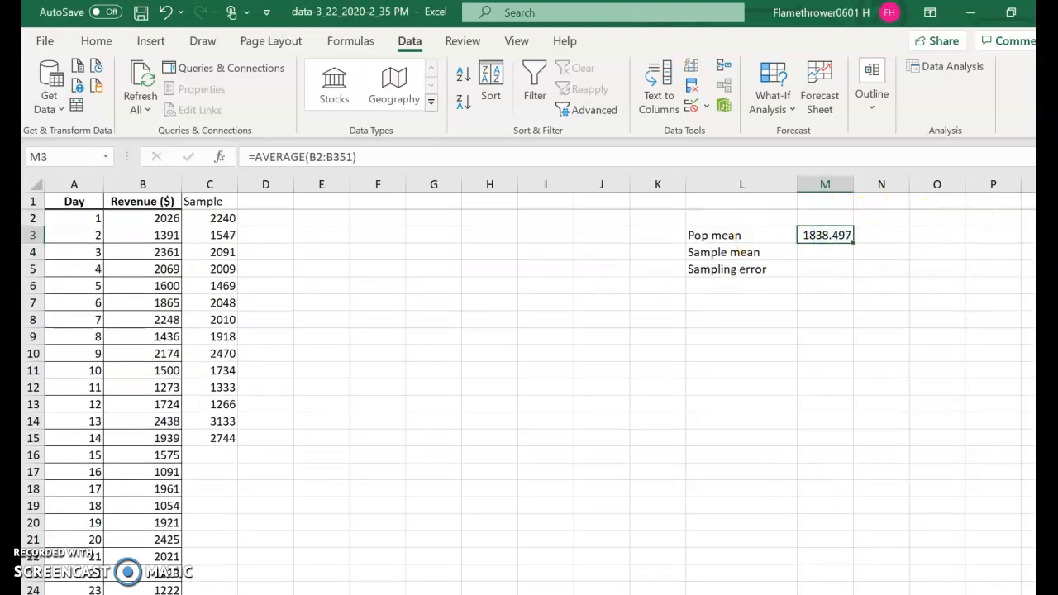
# Step: Switch to the homework in Chrome, open the question's worked example and advance it to the explanation of the population mean
pyautogui.click(881, 529)
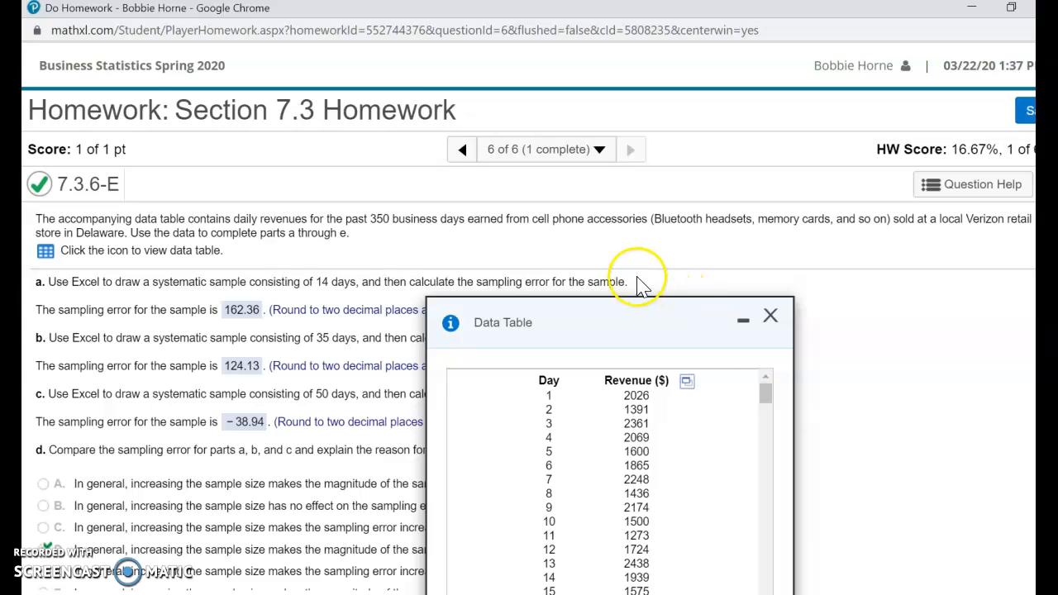
pyautogui.click(955, 184)
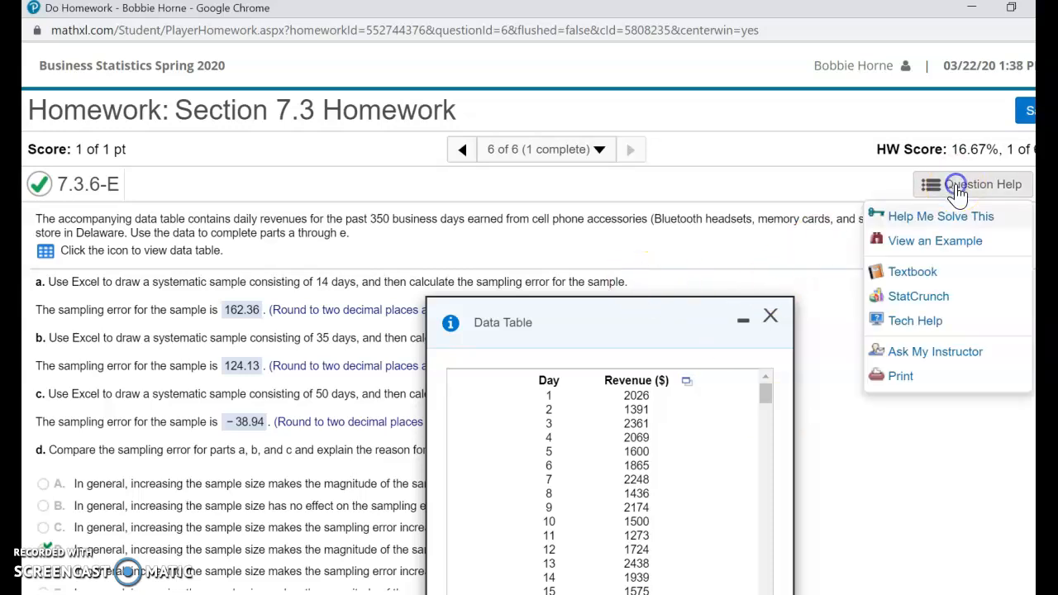
pyautogui.click(934, 237)
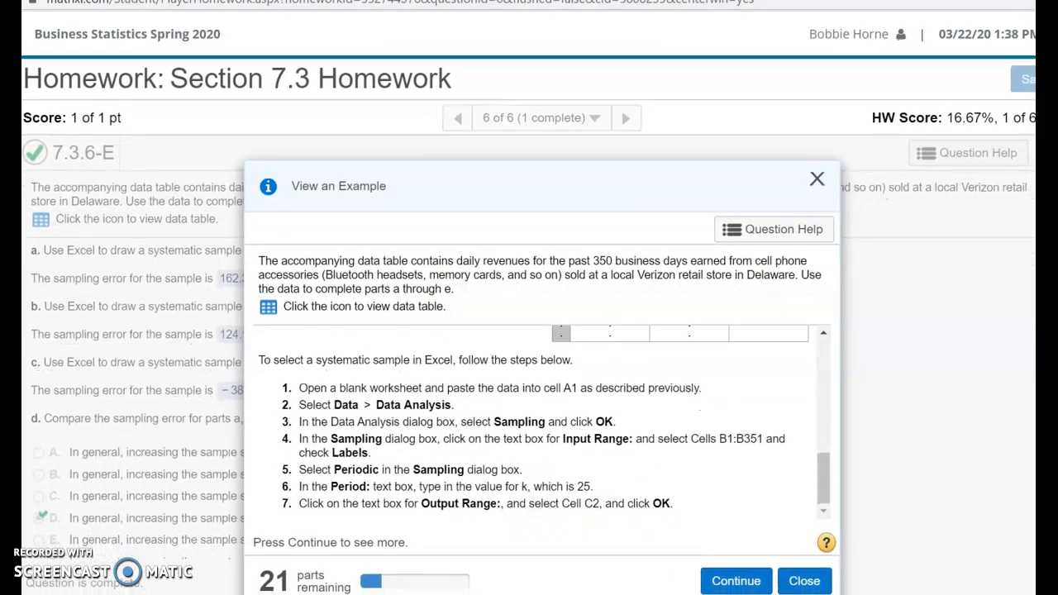
pyautogui.click(736, 580)
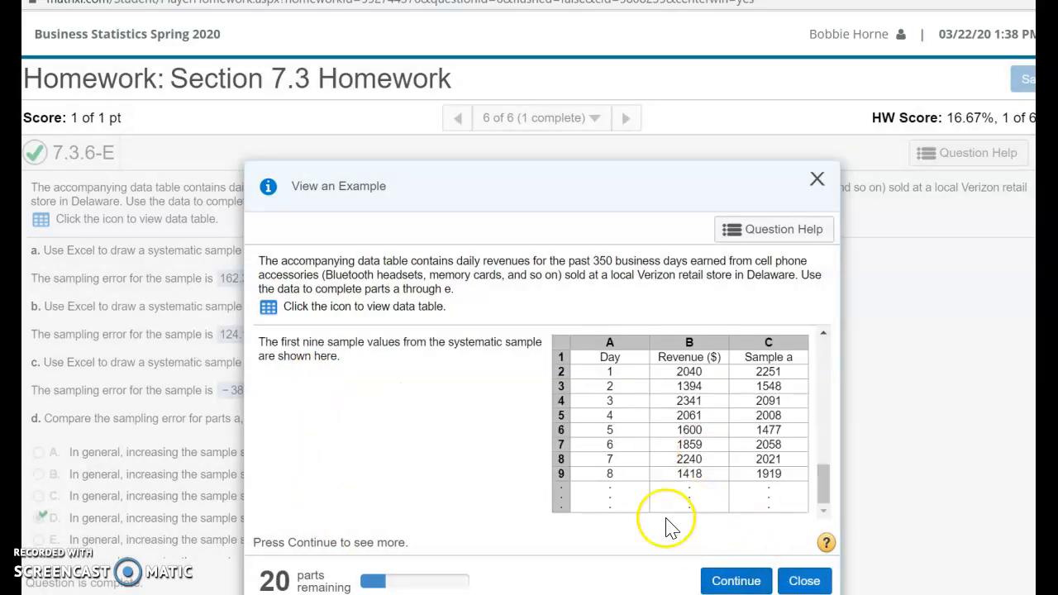
pyautogui.click(736, 582)
pyautogui.click(748, 582)
pyautogui.click(739, 580)
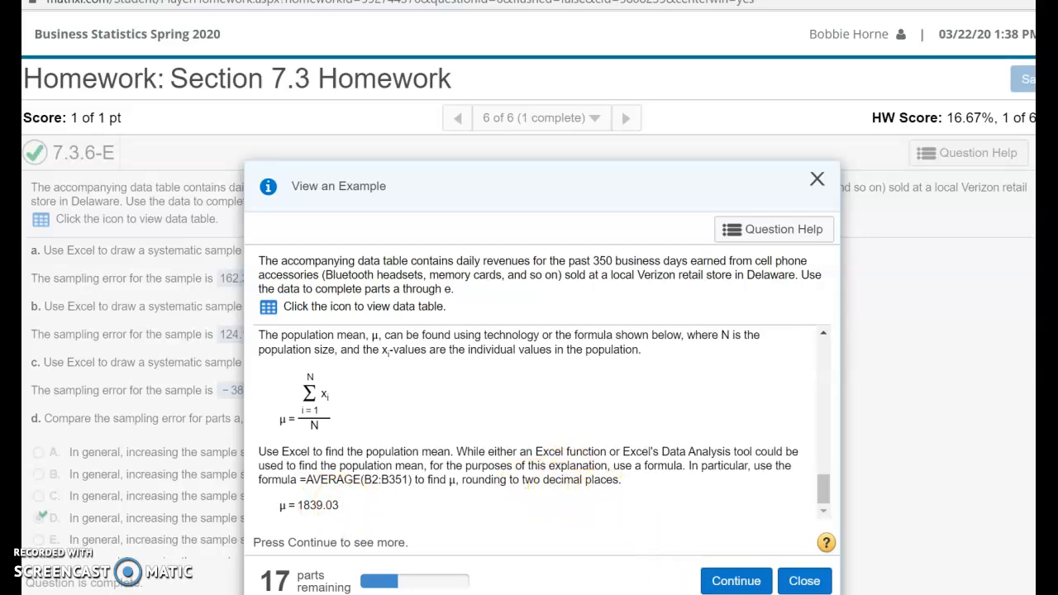
# Step: Switch back to the Excel data workbook and show the population mean in M3 with two decimal places
pyautogui.click(734, 544)
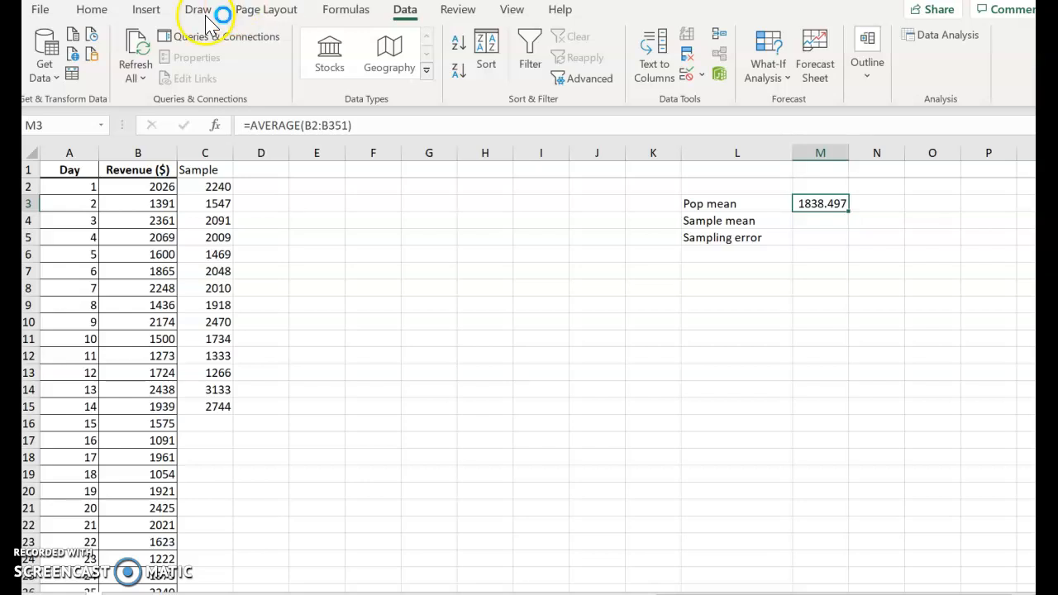
pyautogui.click(91, 12)
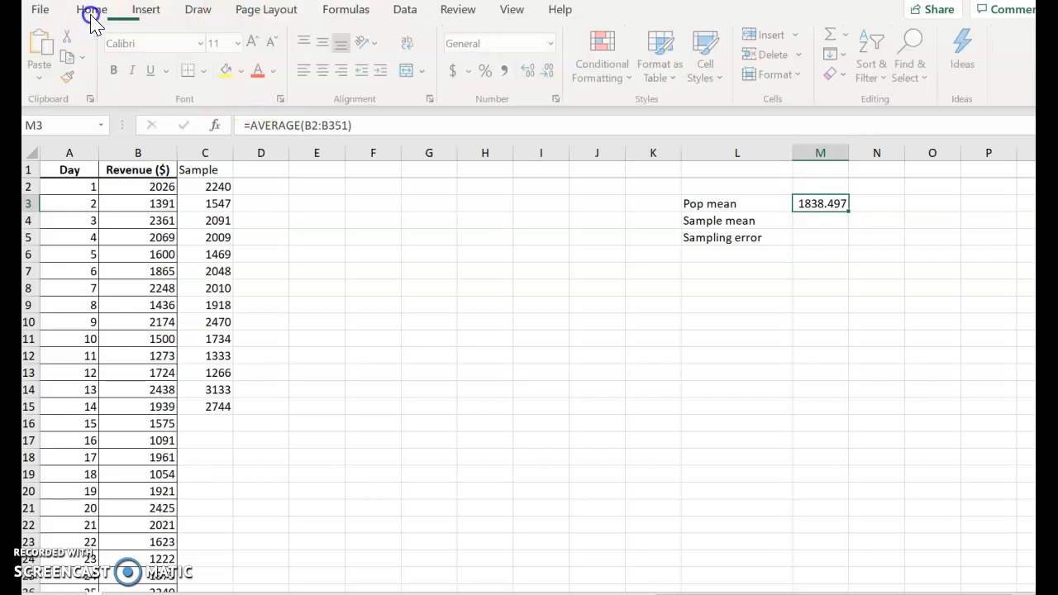
pyautogui.click(553, 71)
pyautogui.click(586, 306)
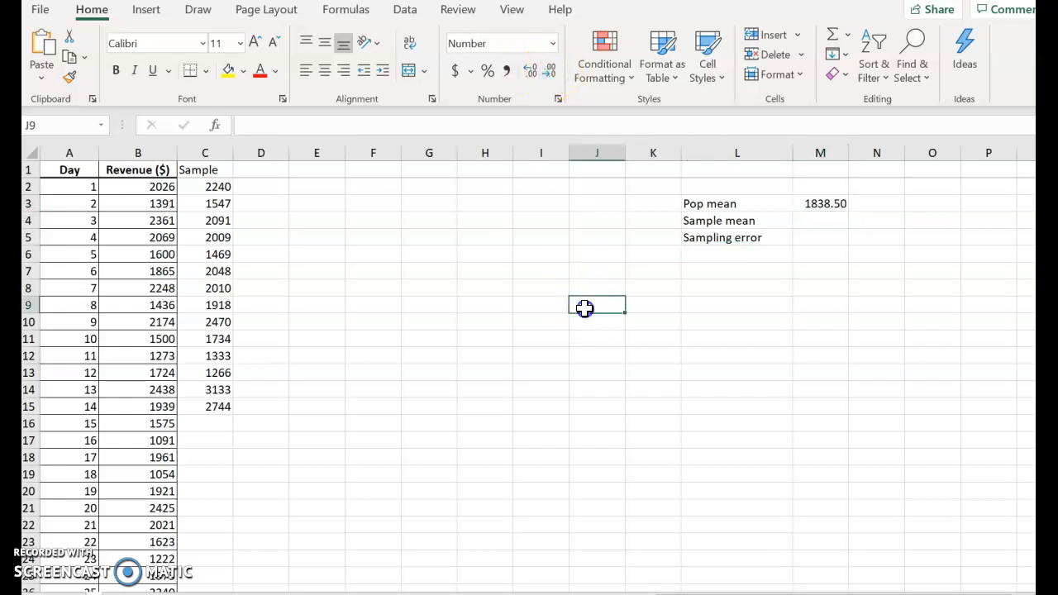
# Step: Calculate the sample mean in cell M4 as the AVERAGE of the sampled values in C2:C15
pyautogui.click(818, 220)
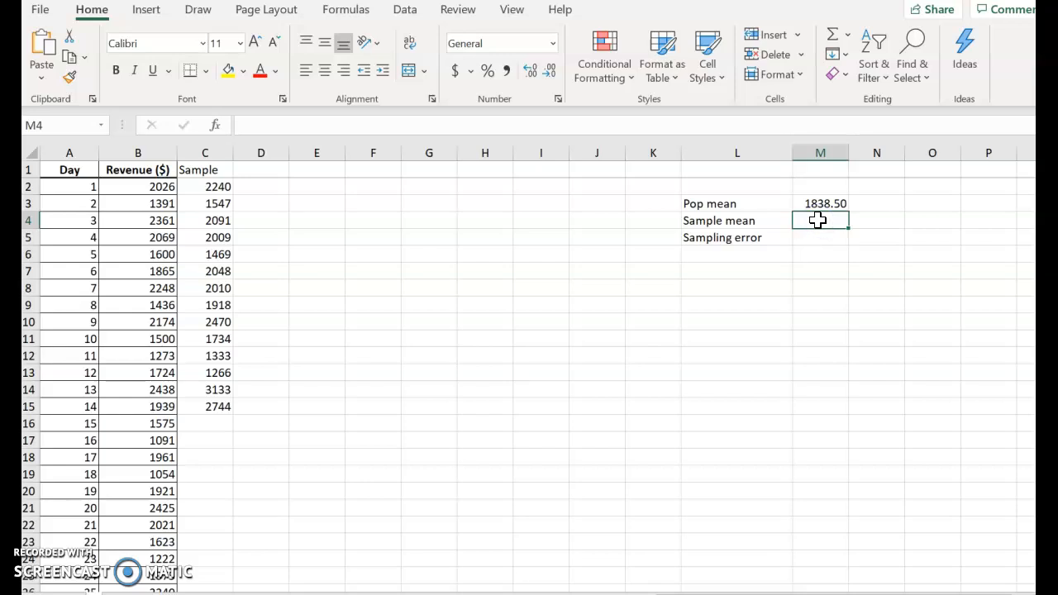
pyautogui.write('=average(')
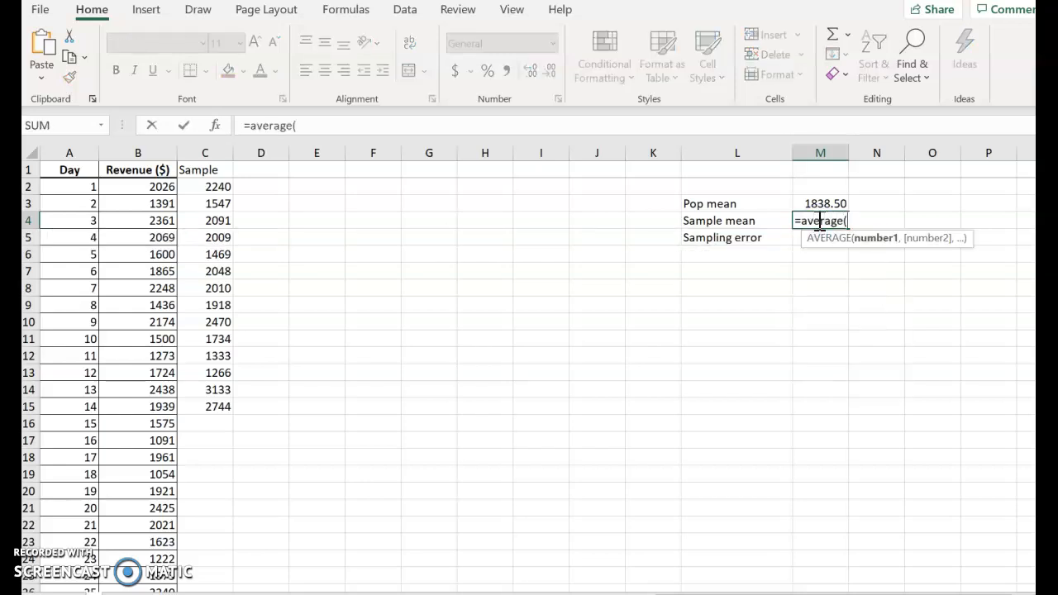
pyautogui.moveTo(199, 188); pyautogui.dragTo(227, 407)
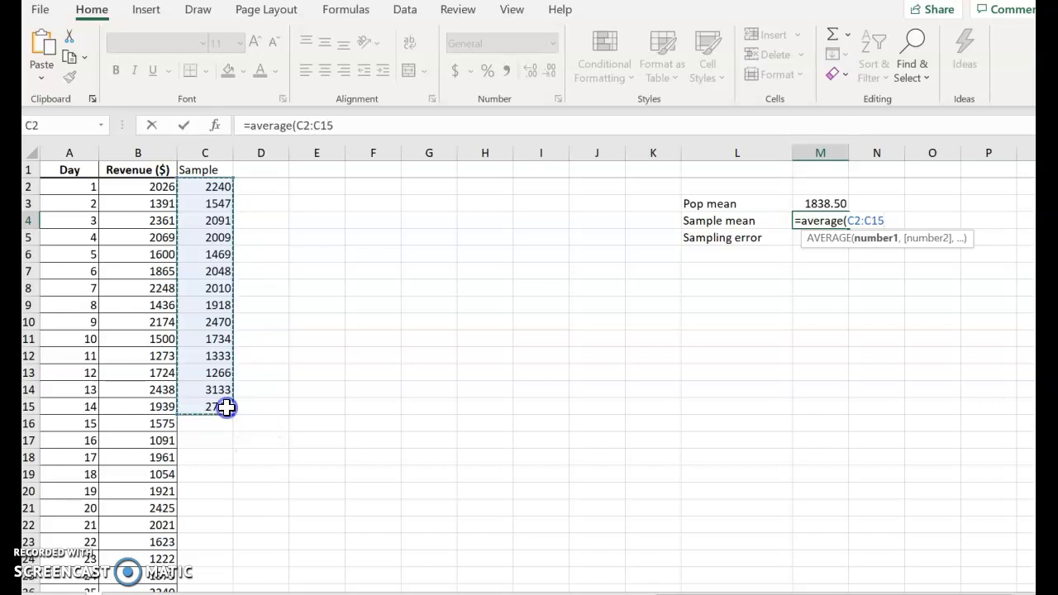
pyautogui.write(')')
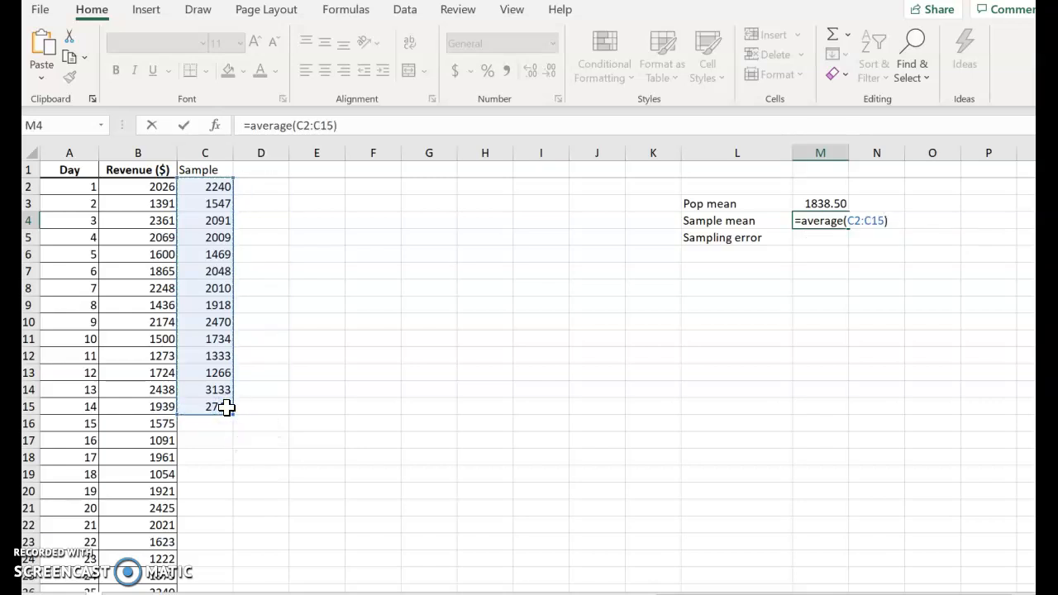
pyautogui.press('Return')
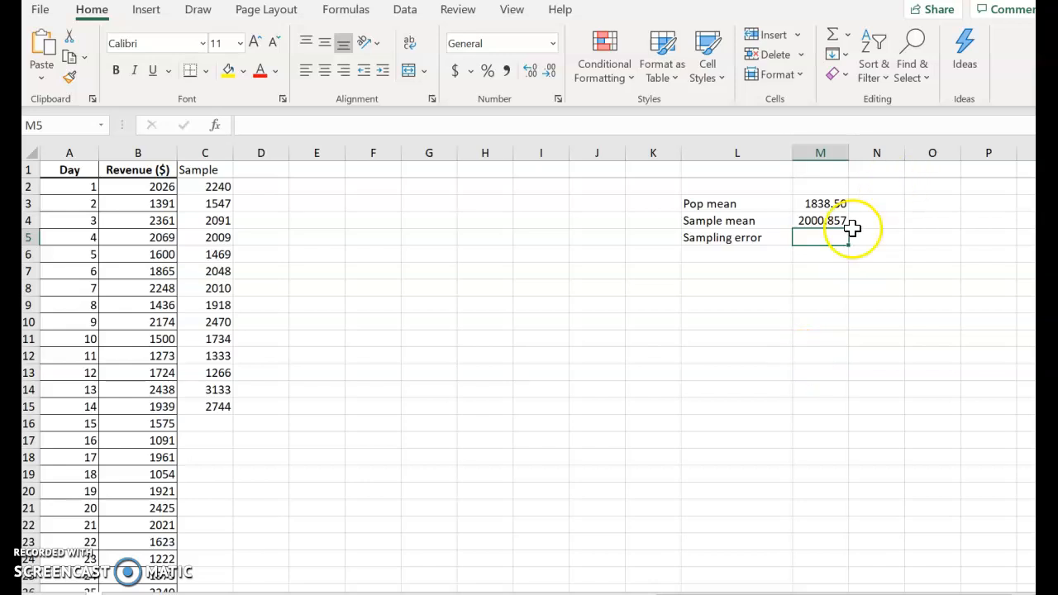
# Step: Show the sample mean in M4 with two decimal places
pyautogui.click(829, 221)
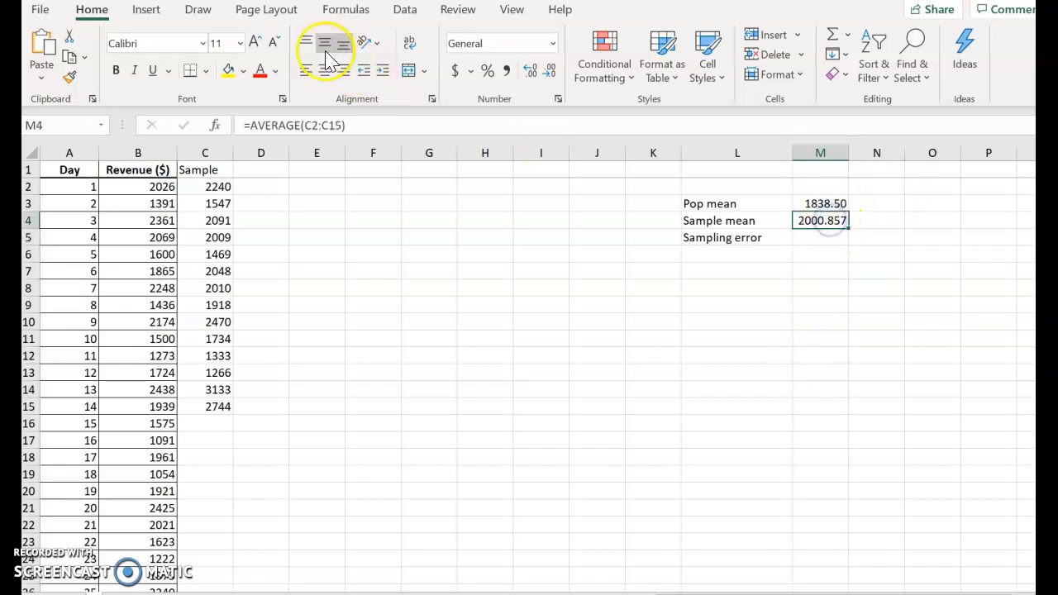
pyautogui.click(550, 78)
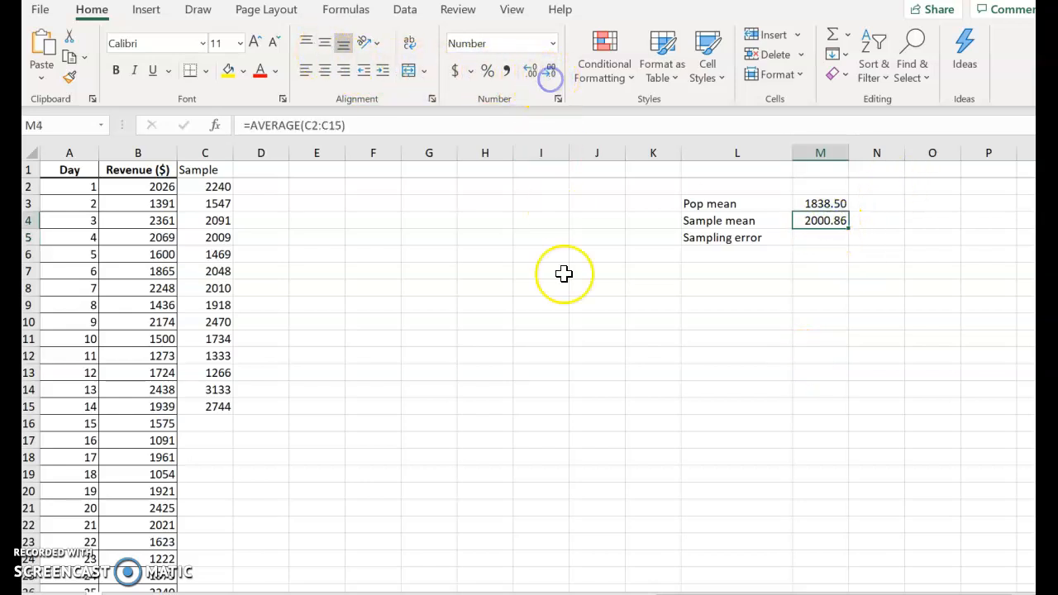
pyautogui.click(565, 305)
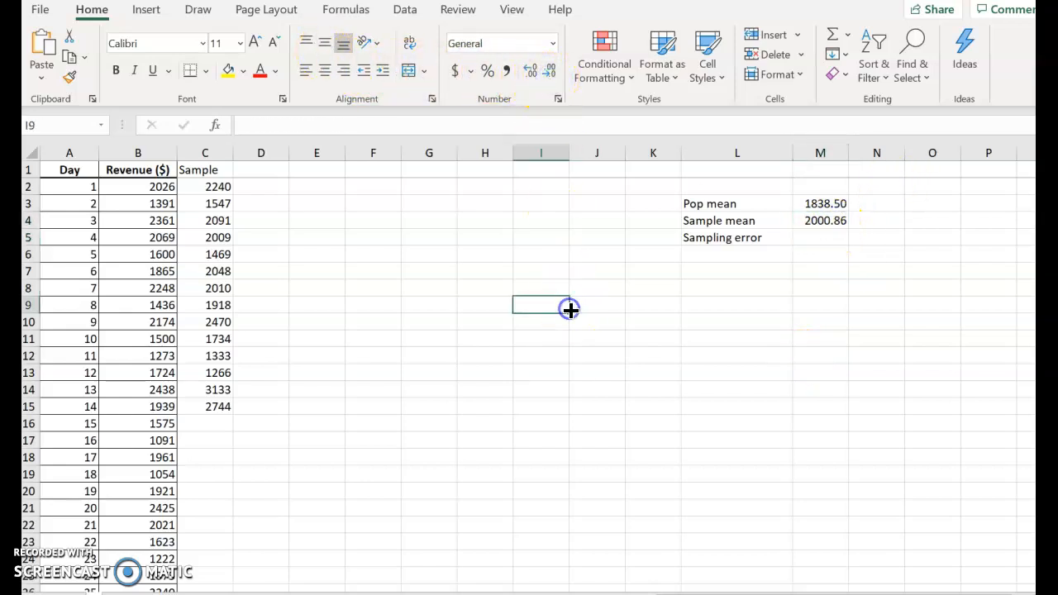
# Step: Calculate the sampling error in cell M5 with the formula =M4-M3
pyautogui.click(826, 239)
pyautogui.write('=')
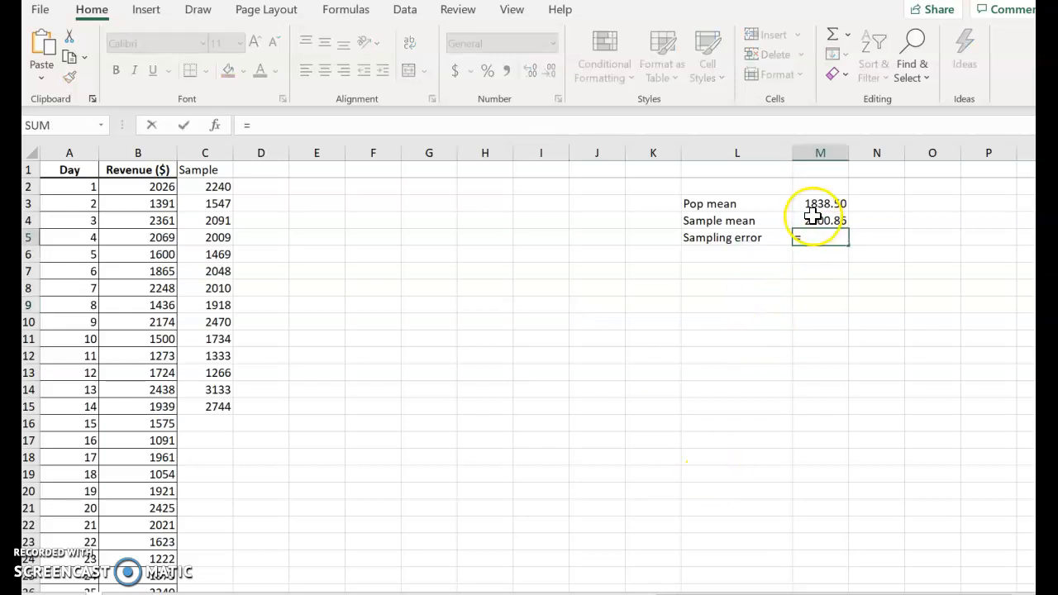
pyautogui.click(817, 219)
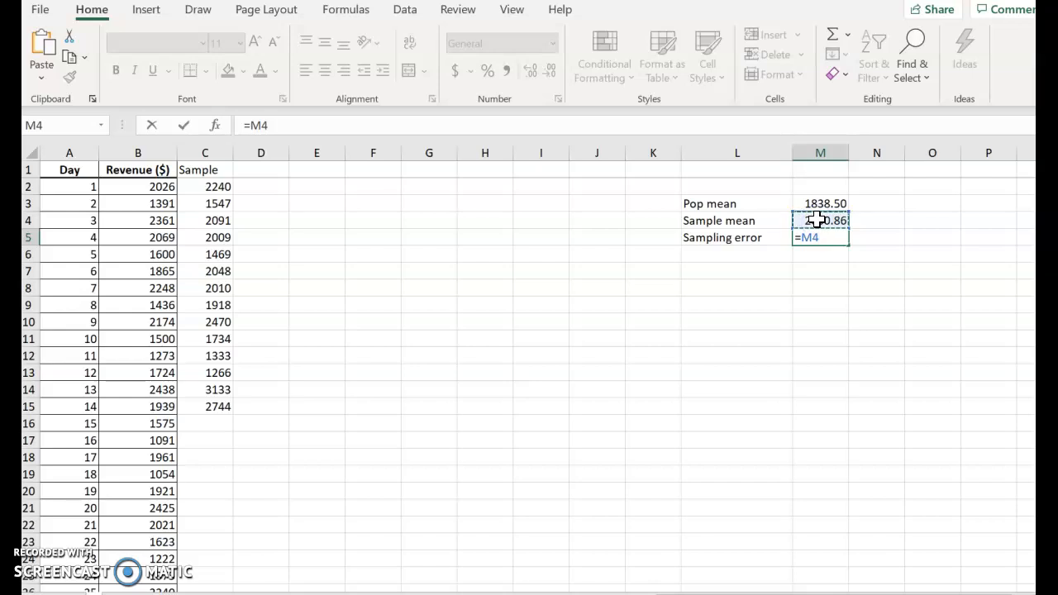
pyautogui.write('-')
pyautogui.click(813, 203)
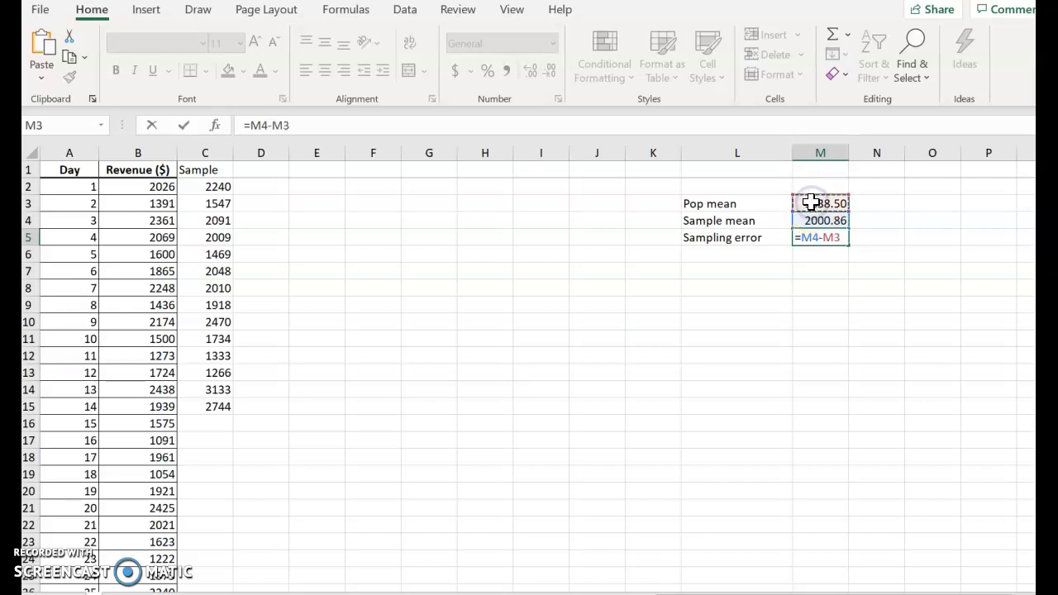
pyautogui.press('Return')
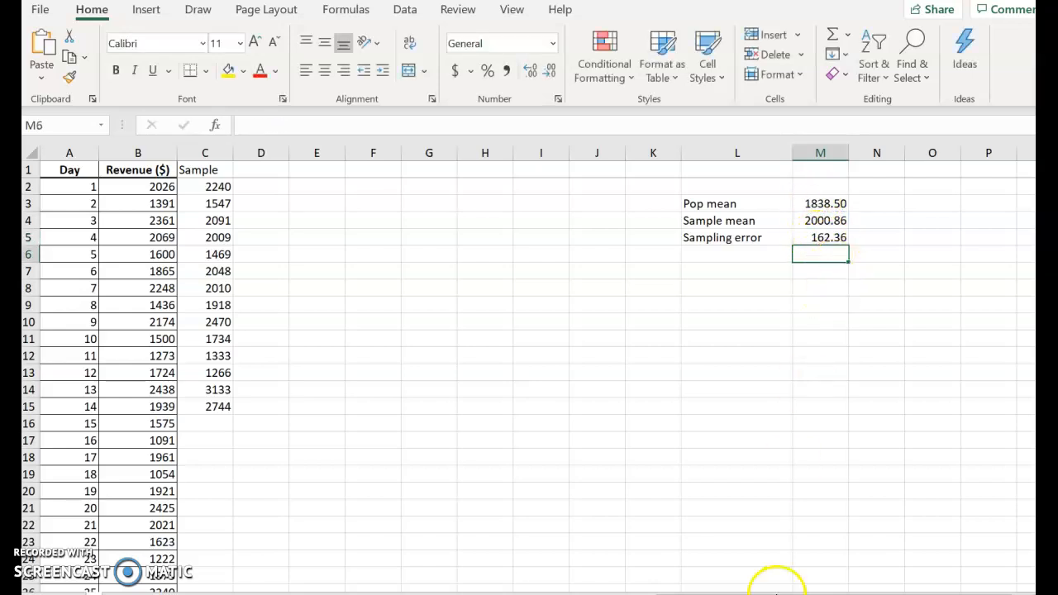
# Step: Switch to the homework in Chrome and close the worked example and the data table to read the question's parts
pyautogui.moveTo(777, 589)
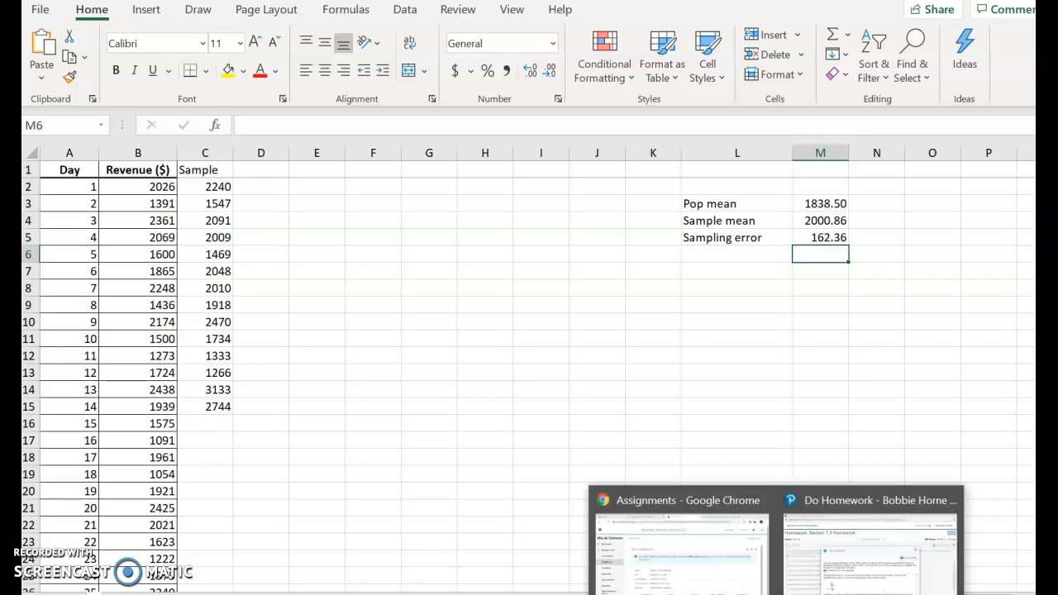
pyautogui.click(835, 563)
pyautogui.moveTo(544, 179); pyautogui.dragTo(550, 209)
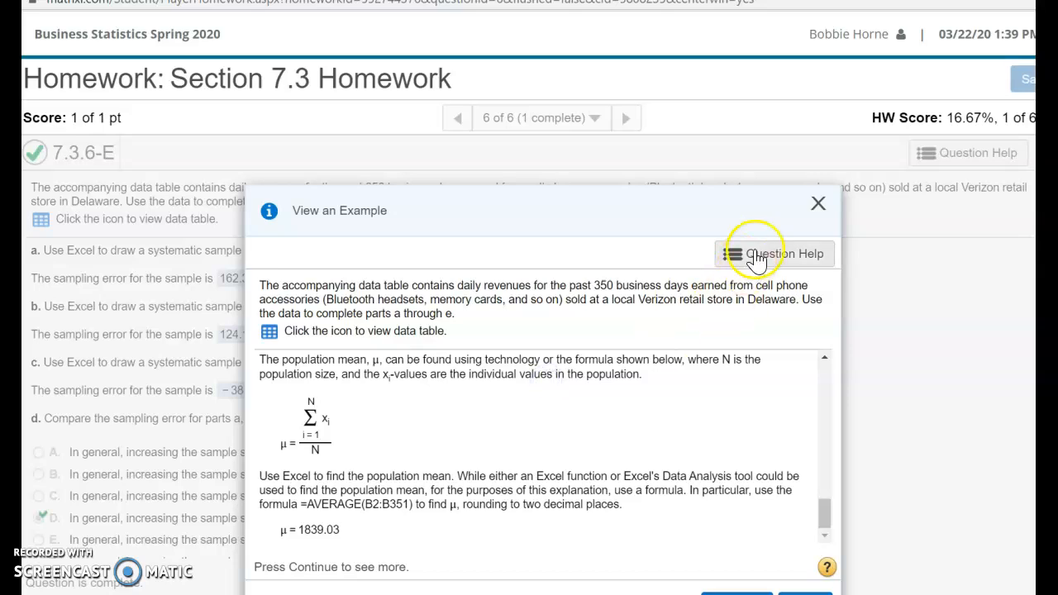
pyautogui.click(813, 208)
pyautogui.click(766, 284)
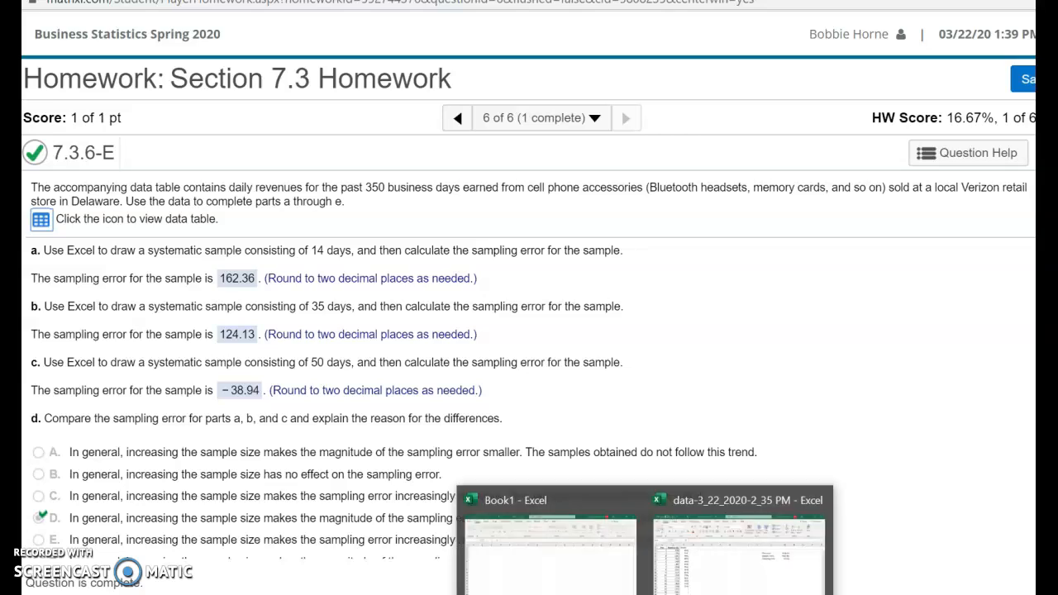
# Step: Switch back to the Excel data workbook and enter the header "Sample" in cell D1
pyautogui.click(680, 574)
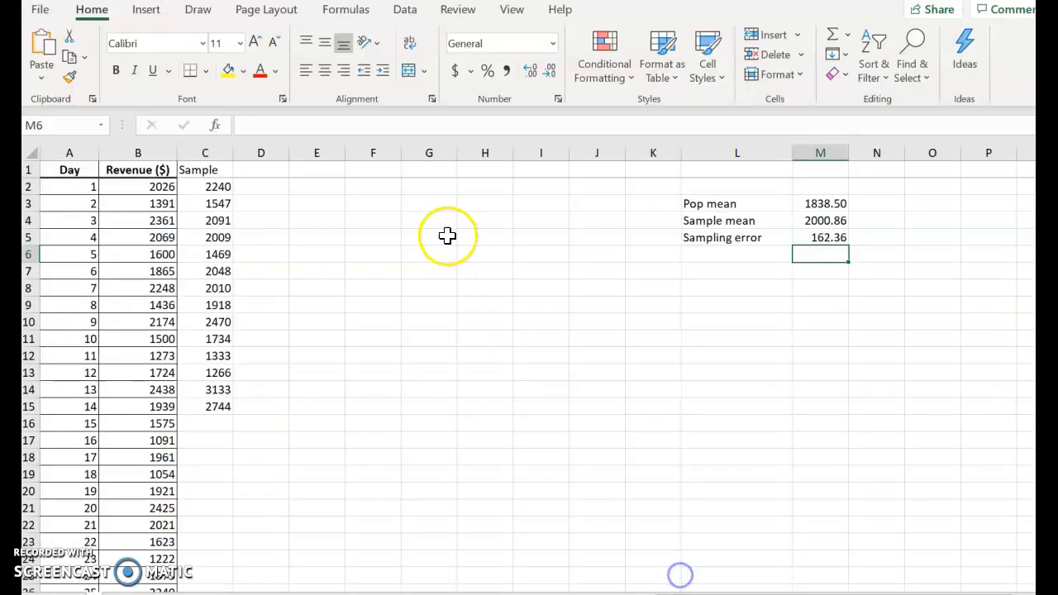
pyautogui.click(253, 167)
pyautogui.write('Sample')
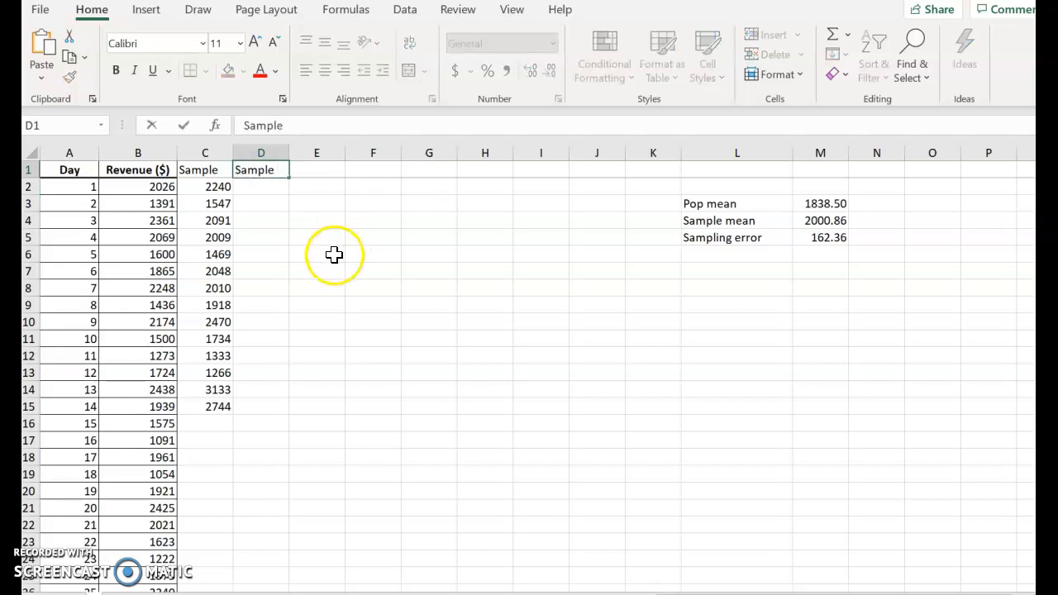
pyautogui.click(266, 186)
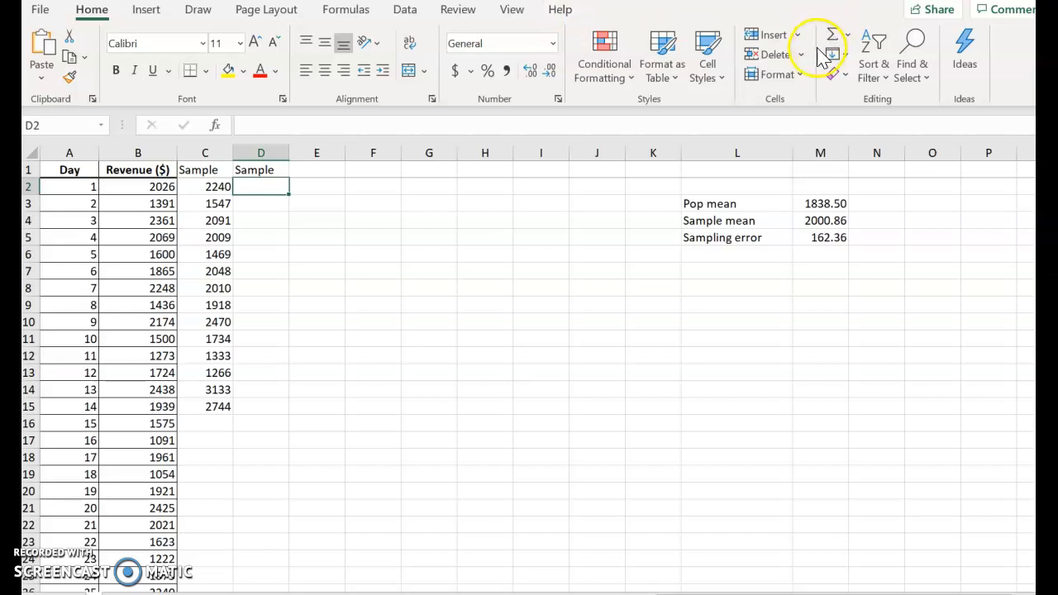
# Step: Draw a periodic sample with period 10 from B2:B351 using the Sampling analysis tool, with the output starting at D2
pyautogui.click(413, 8)
pyautogui.click(945, 36)
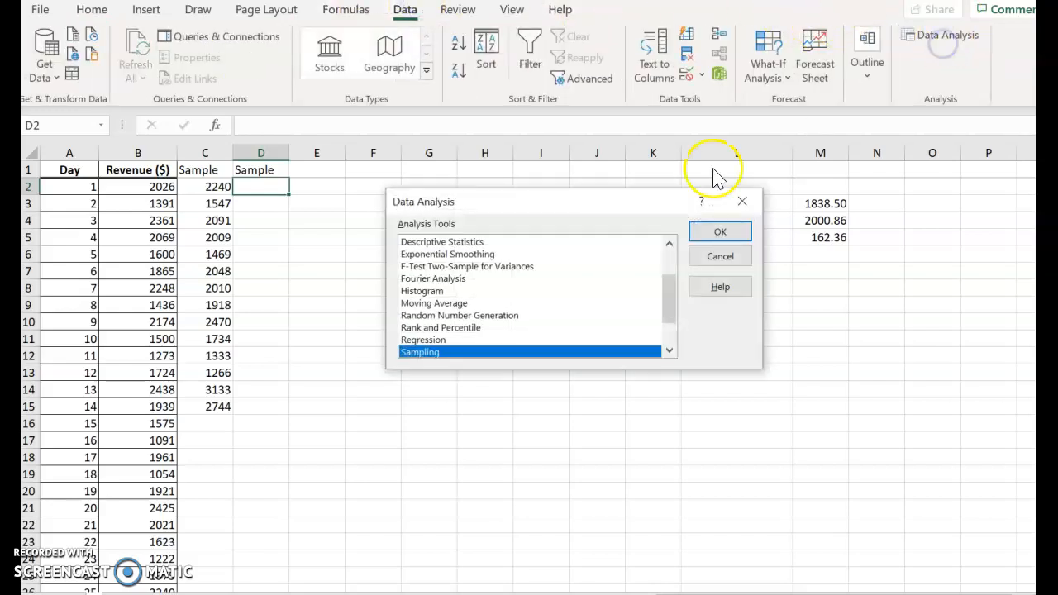
pyautogui.click(713, 231)
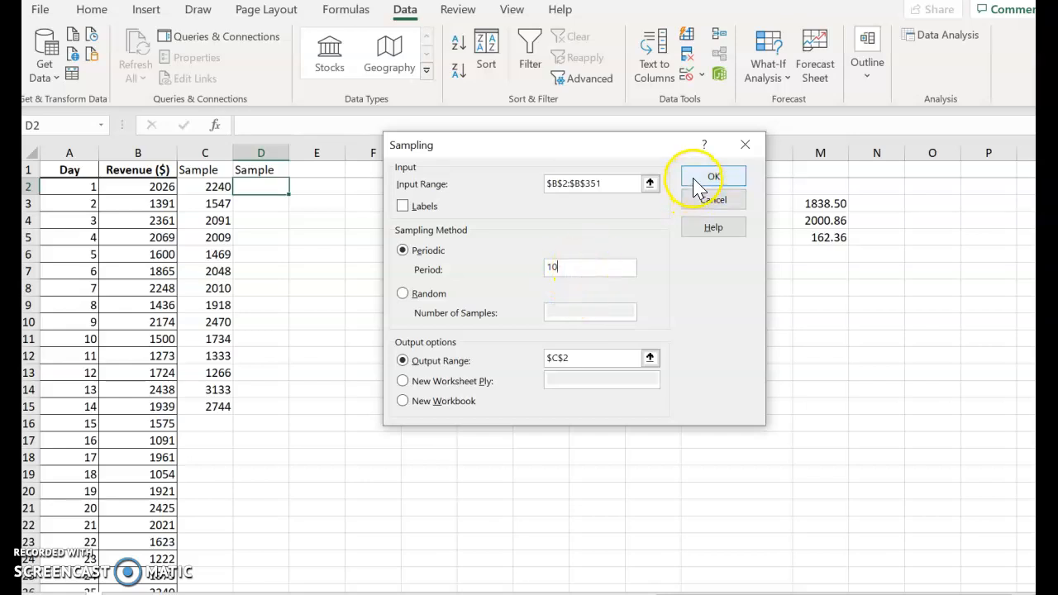
pyautogui.click(590, 357)
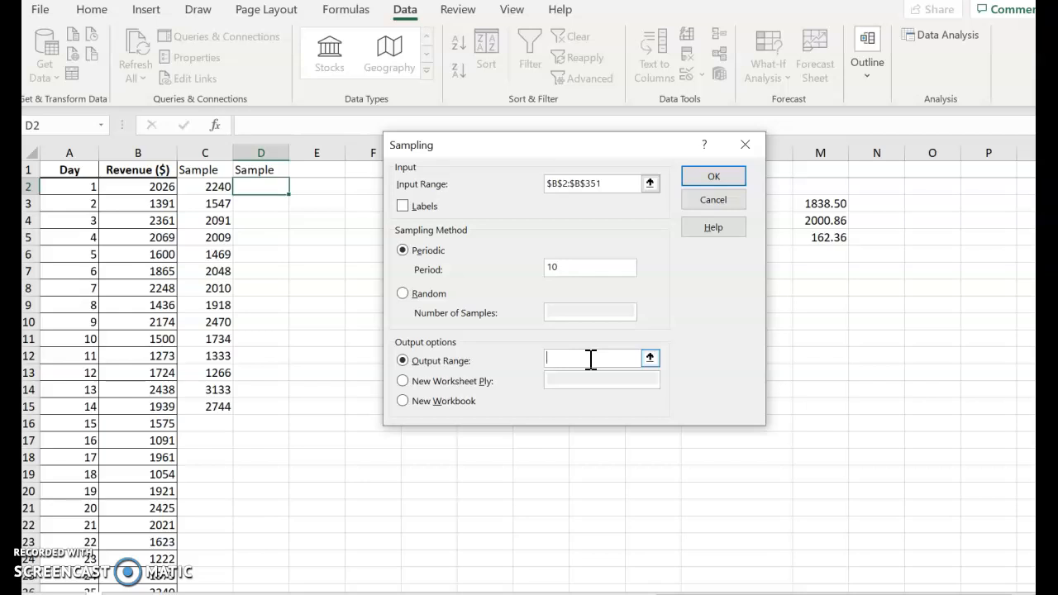
pyautogui.click(265, 188)
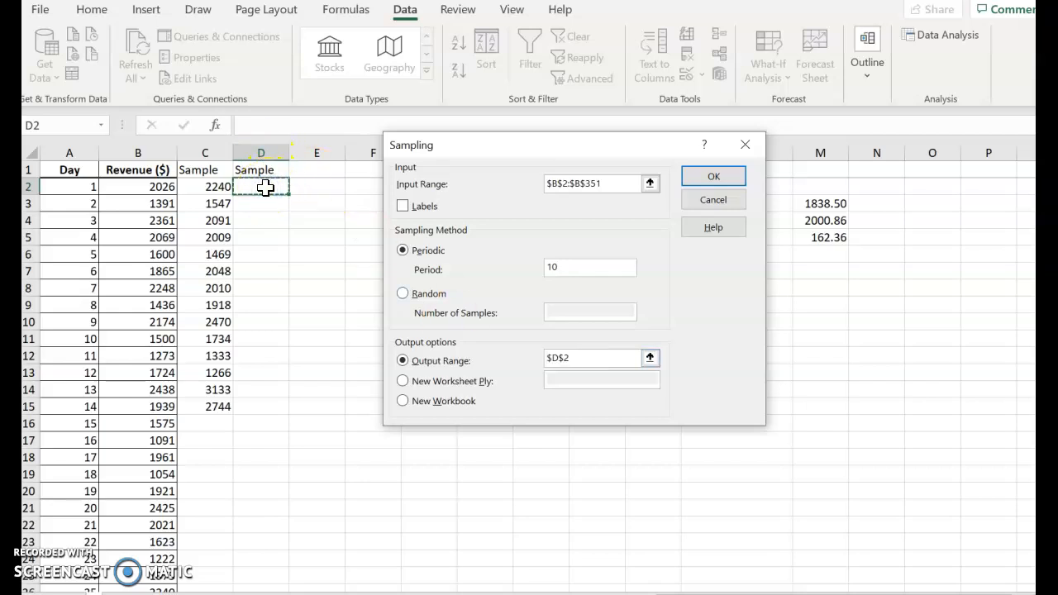
pyautogui.press('Return')
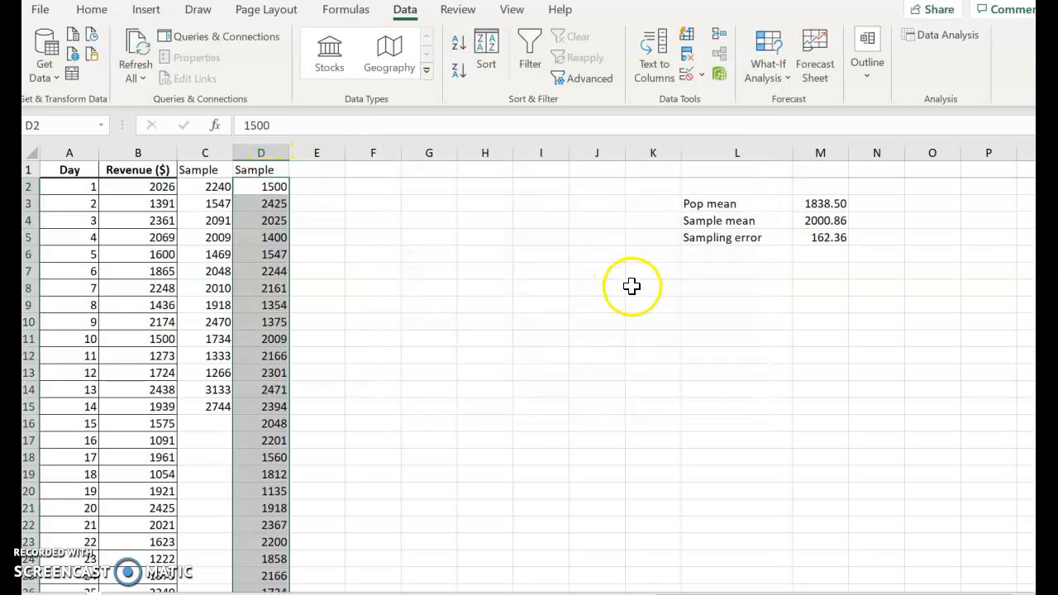
# Step: Change the sample mean formula in M4 to average the second sample, =AVERAGE(D2:D36)
pyautogui.click(806, 220)
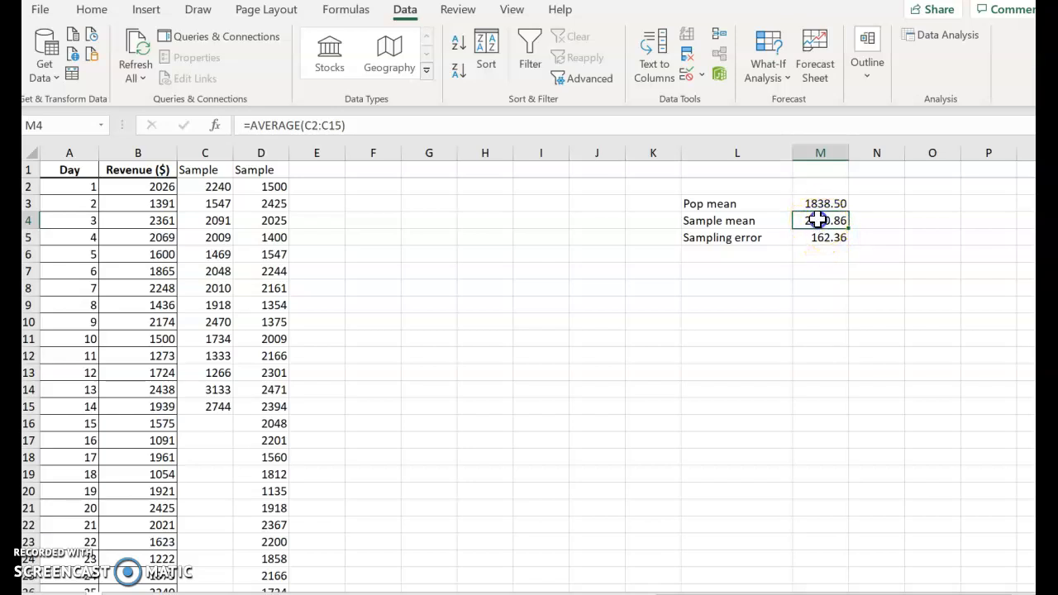
pyautogui.doubleClick(816, 220)
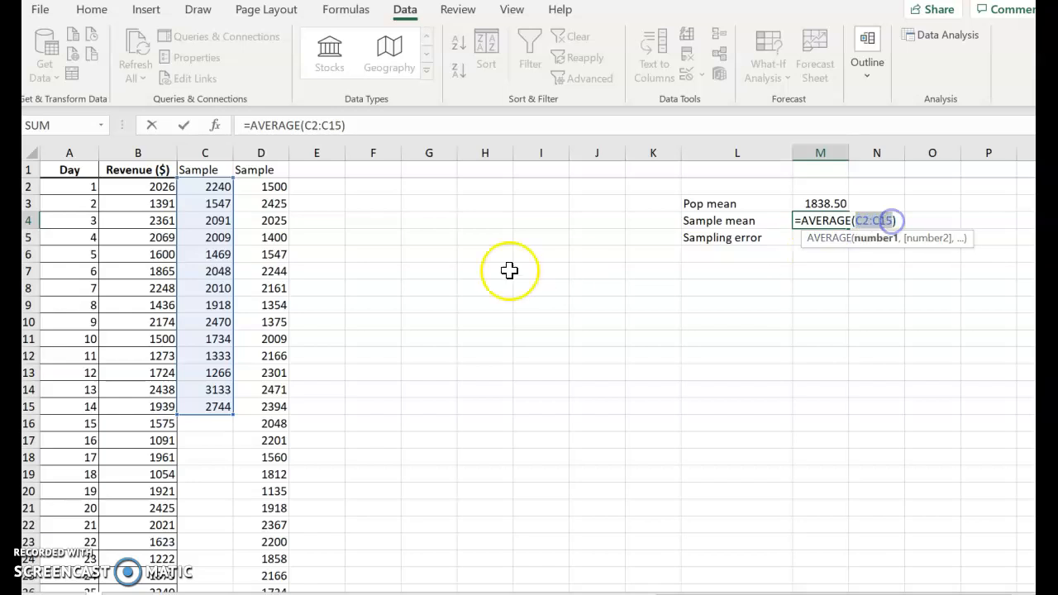
pyautogui.click(271, 191)
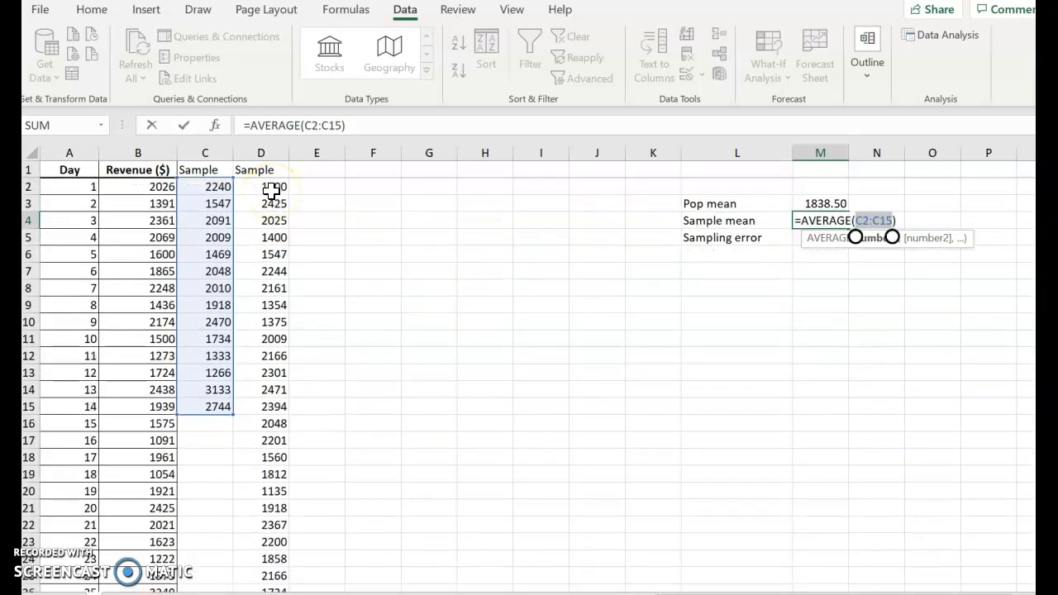
pyautogui.moveTo(276, 191); pyautogui.dragTo(288, 532)
pyautogui.press('Return')
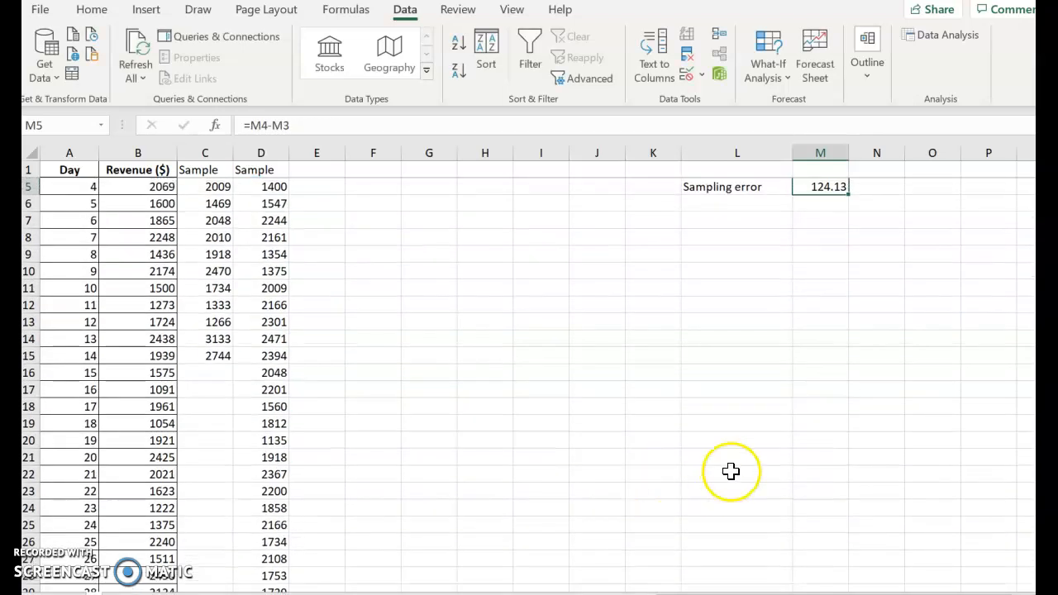
# Step: Check which cells the sampling error formula in M5 refers to, leaving the formula as it is
pyautogui.moveTo(1044, 187); pyautogui.dragTo(1043, 179)
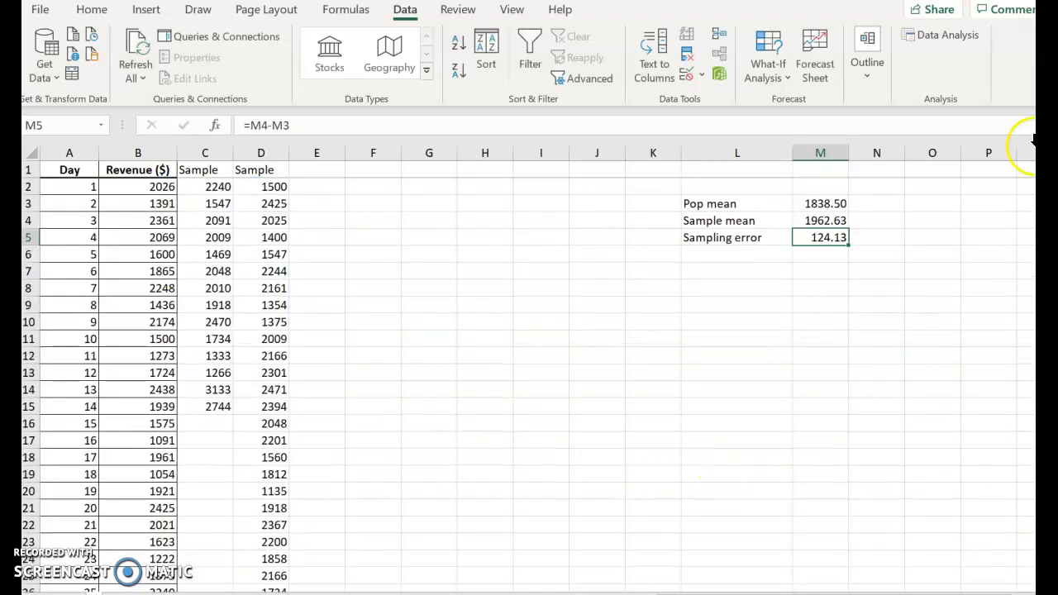
pyautogui.doubleClick(816, 241)
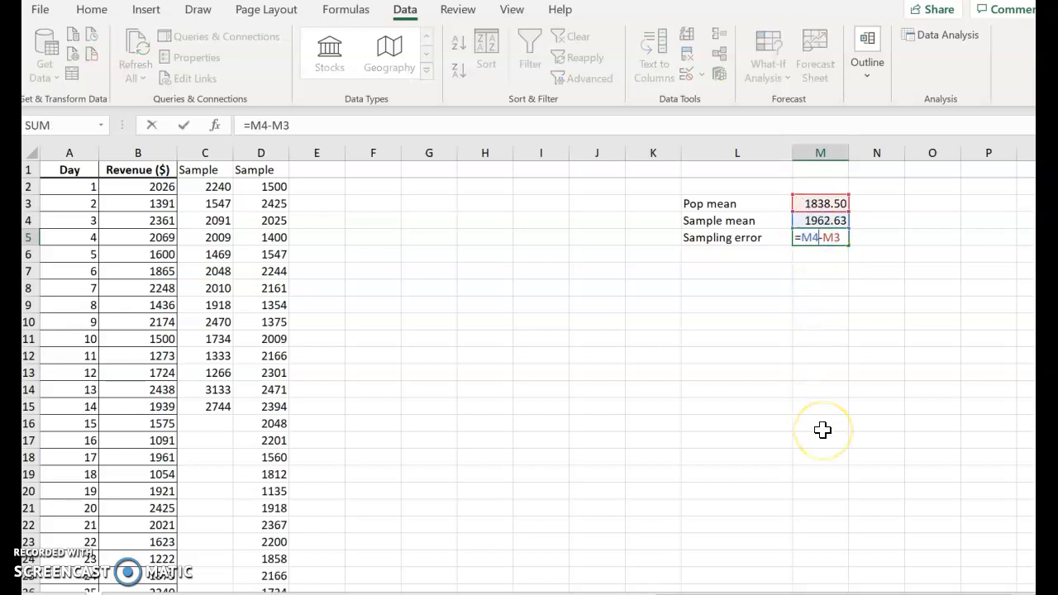
pyautogui.press('Return')
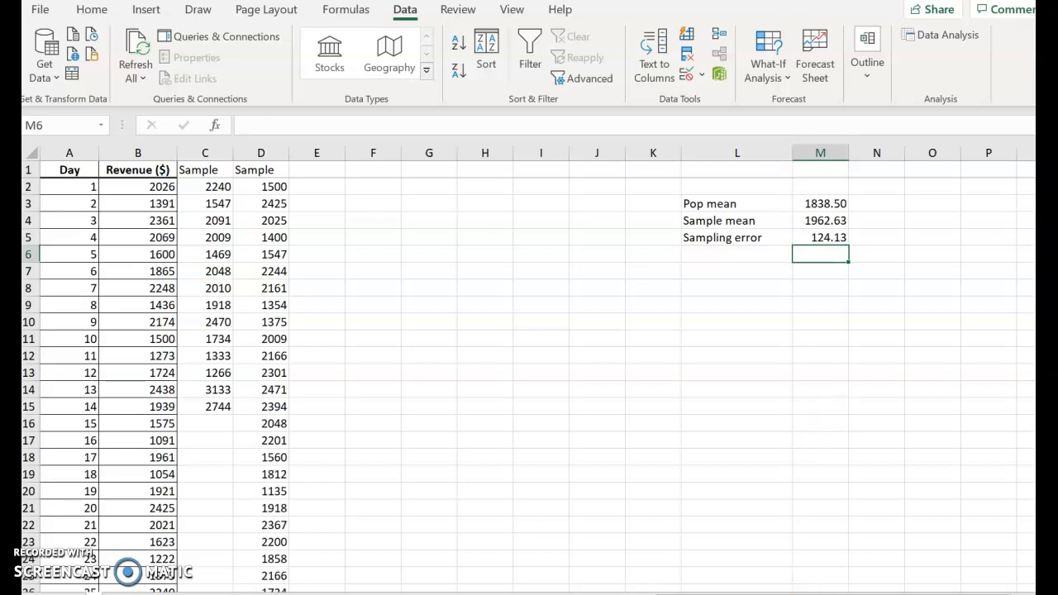
# Step: Consult part c of the homework in Chrome, return to the Excel workbook and enter the header "Sample" in cell E1
pyautogui.click(800, 563)
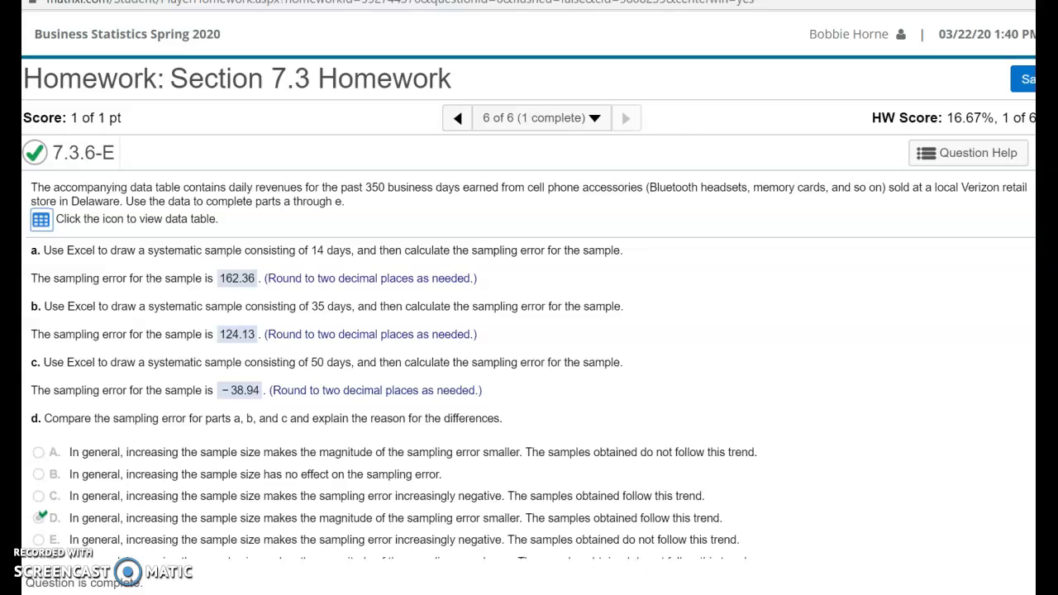
pyautogui.click(692, 533)
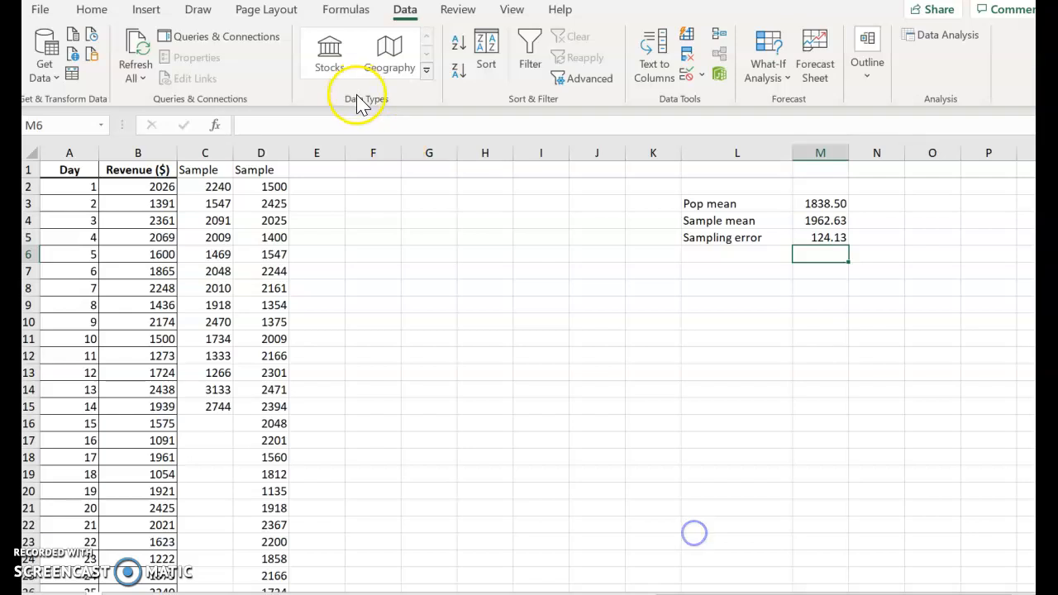
pyautogui.click(302, 171)
pyautogui.write('Samp')
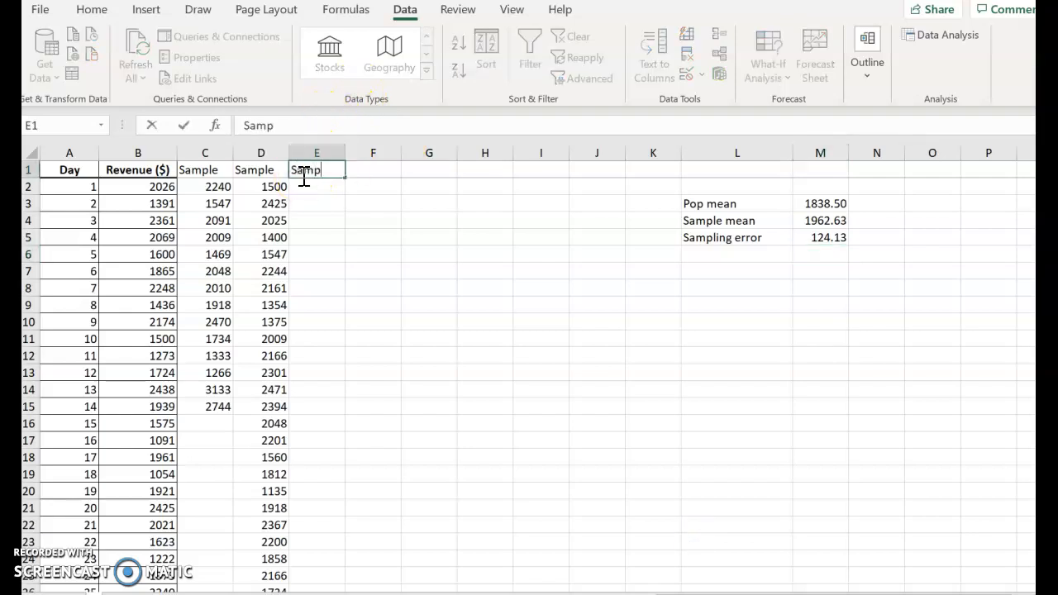
pyautogui.write('le')
pyautogui.press('Return')
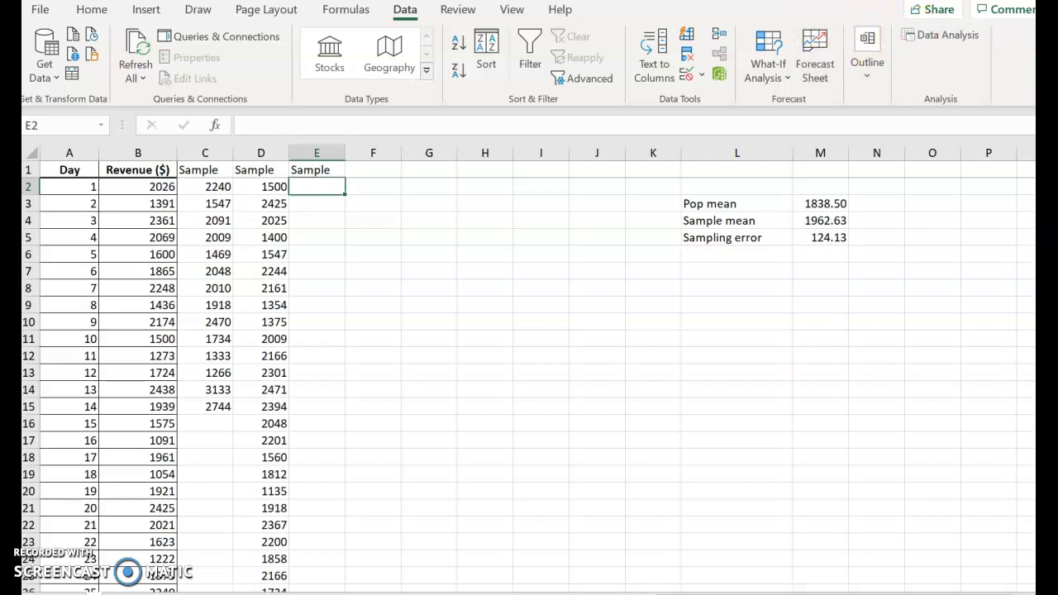
# Step: Draw a periodic sample with period 7 from B2:B351 using the Sampling analysis tool, with the output starting at E2
pyautogui.click(961, 38)
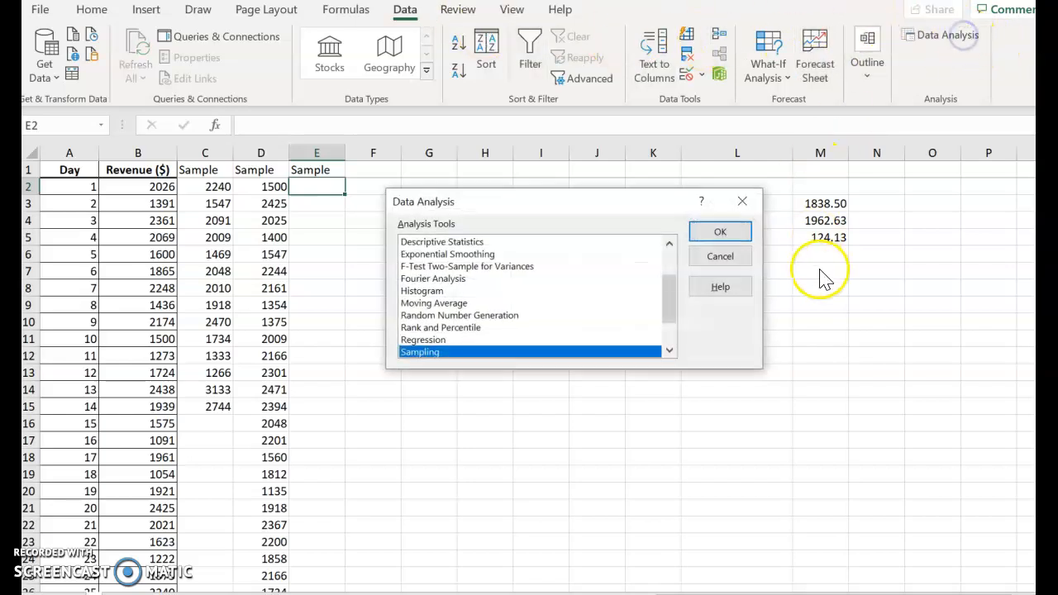
pyautogui.click(717, 232)
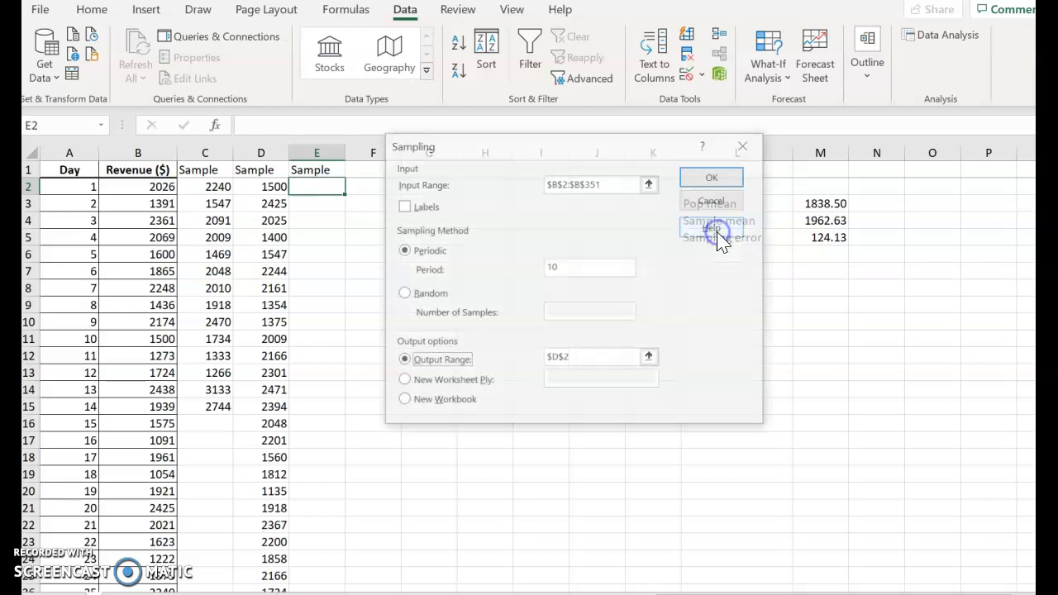
pyautogui.click(596, 264)
pyautogui.press('BackSpace')
pyautogui.press('BackSpace')
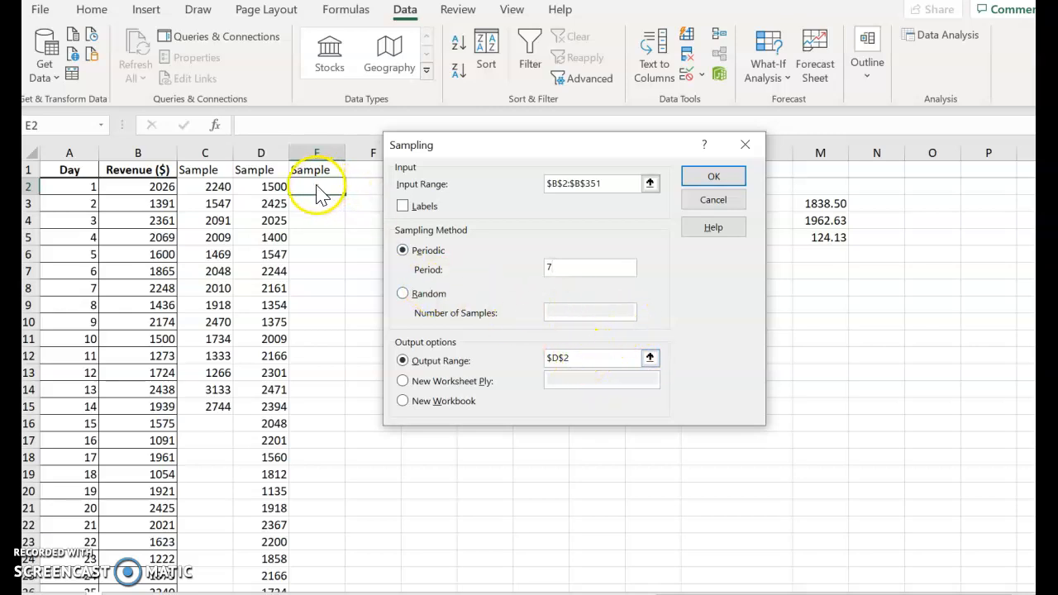
pyautogui.click(585, 357)
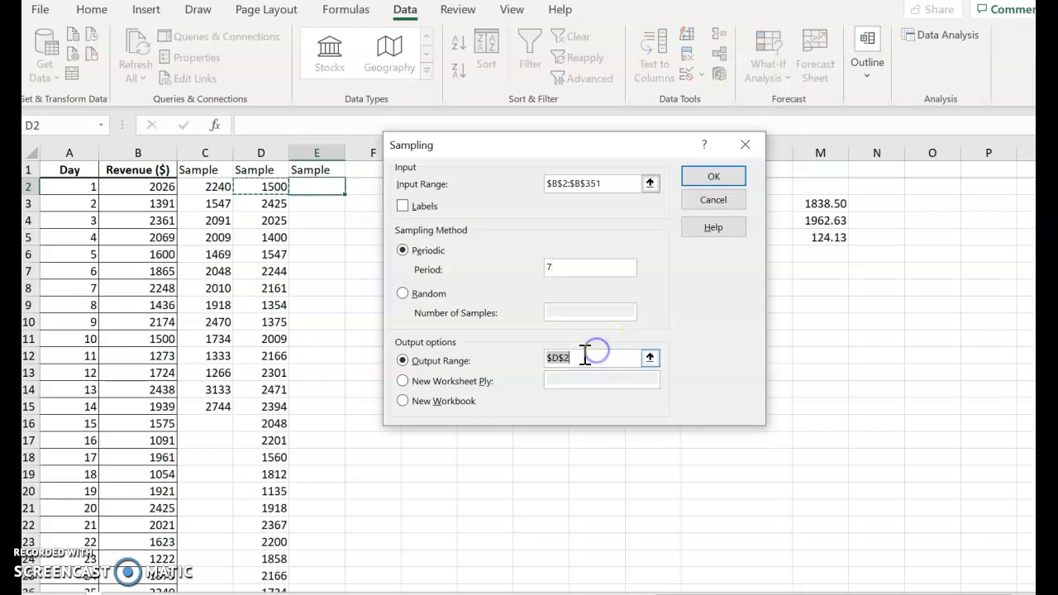
pyautogui.click(310, 188)
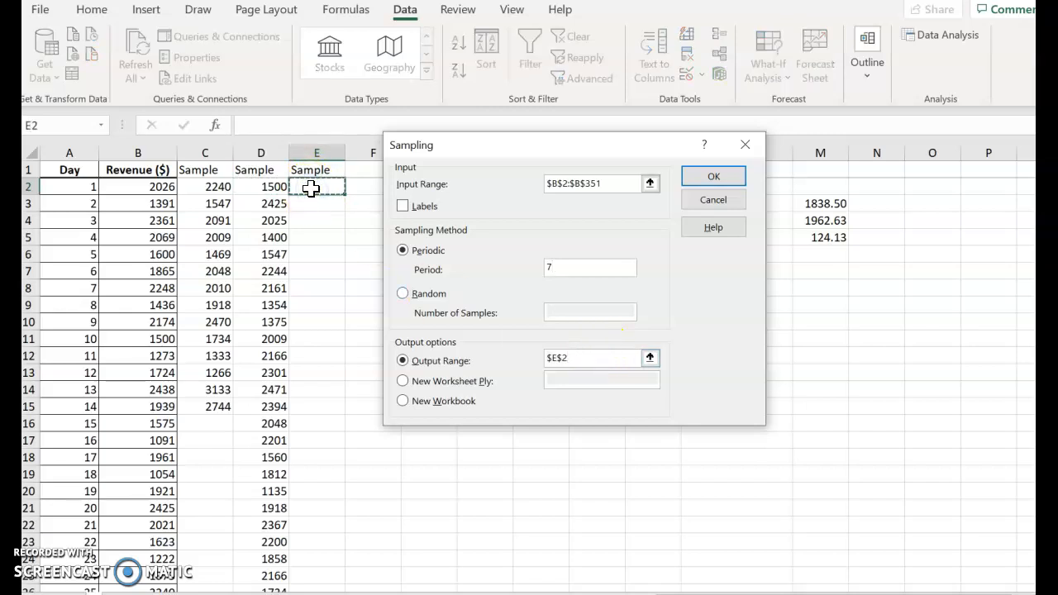
pyautogui.press('Return')
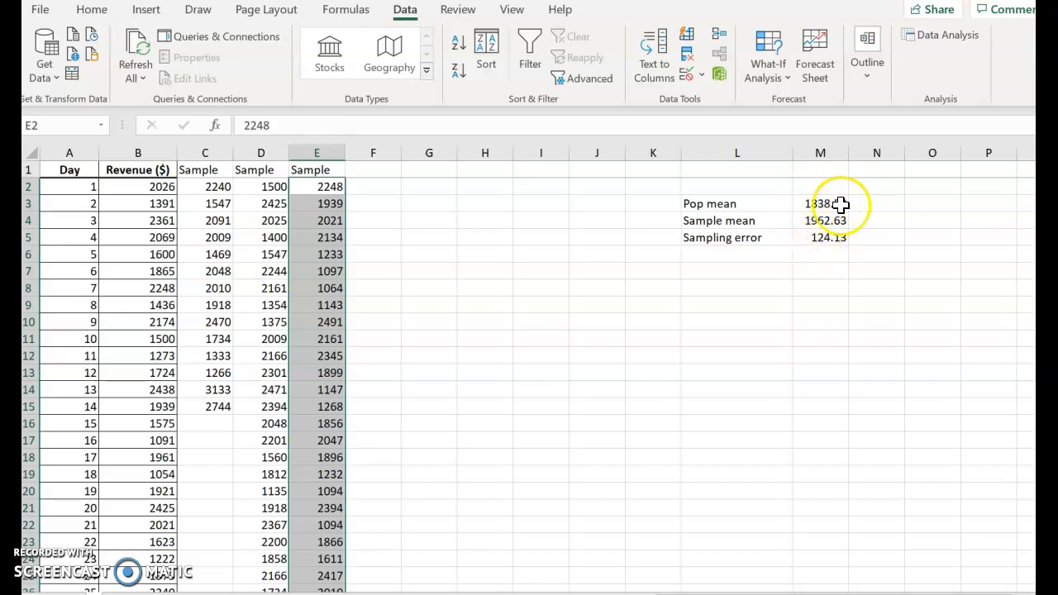
# Step: Replace the sample mean formula in M4 with an AVERAGE of the third sample's values in column E, starting at E2
pyautogui.click(814, 221)
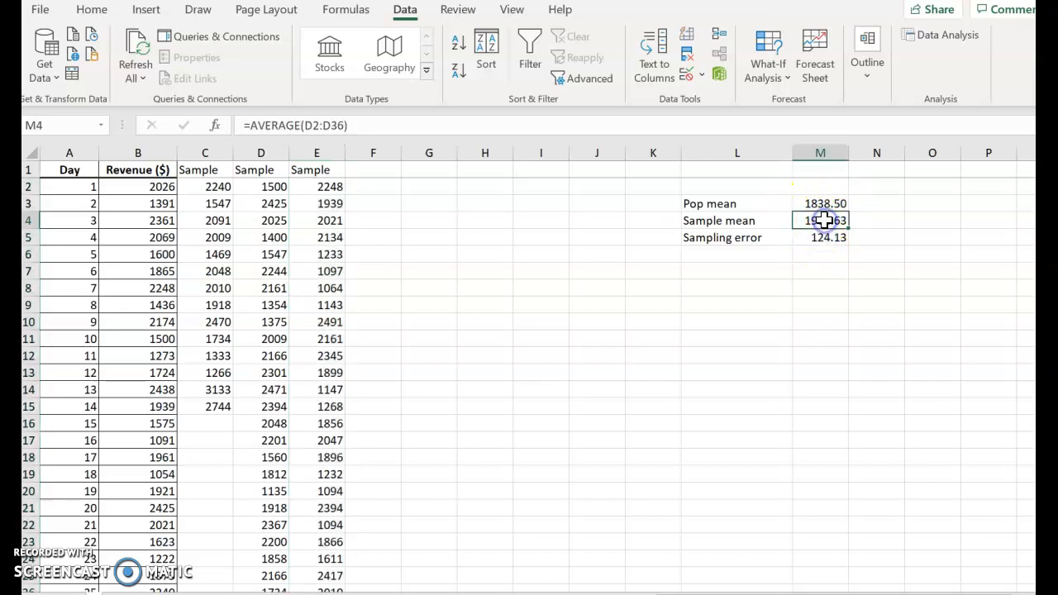
pyautogui.doubleClick(826, 221)
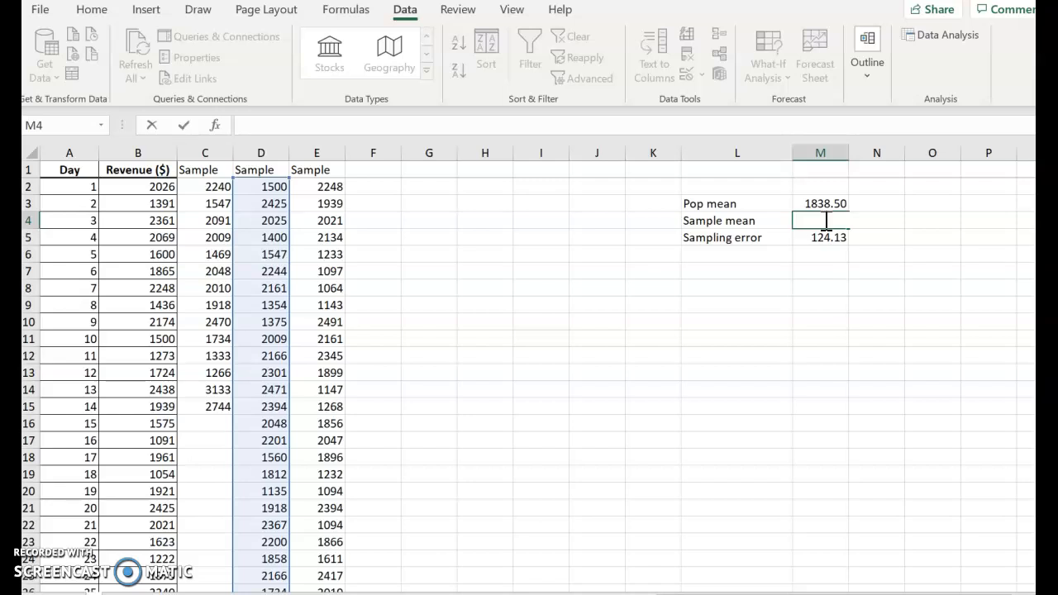
pyautogui.write('=ave')
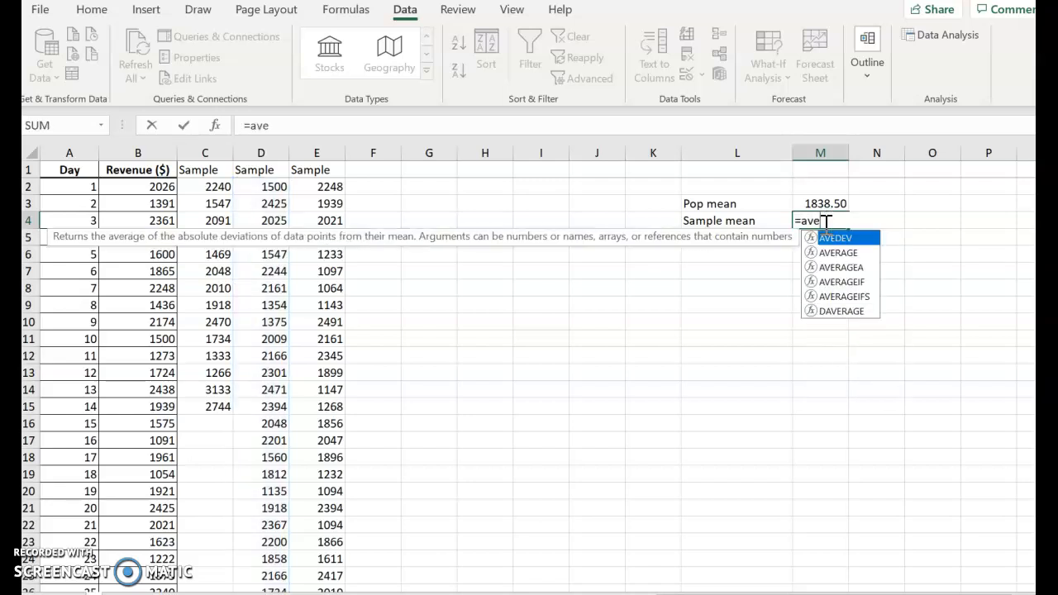
pyautogui.doubleClick(838, 253)
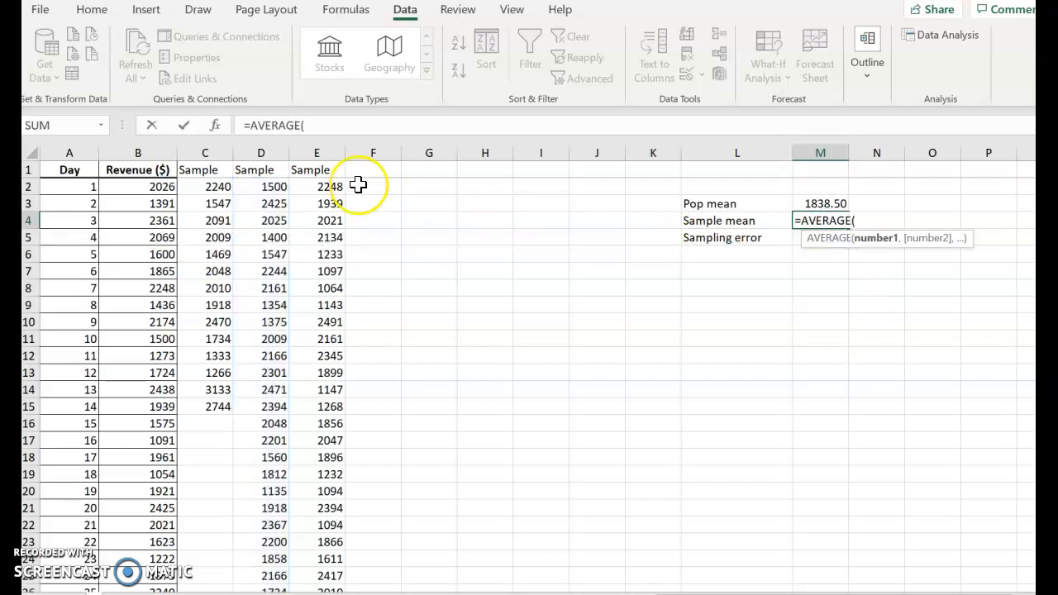
pyautogui.moveTo(338, 187); pyautogui.dragTo(326, 437)
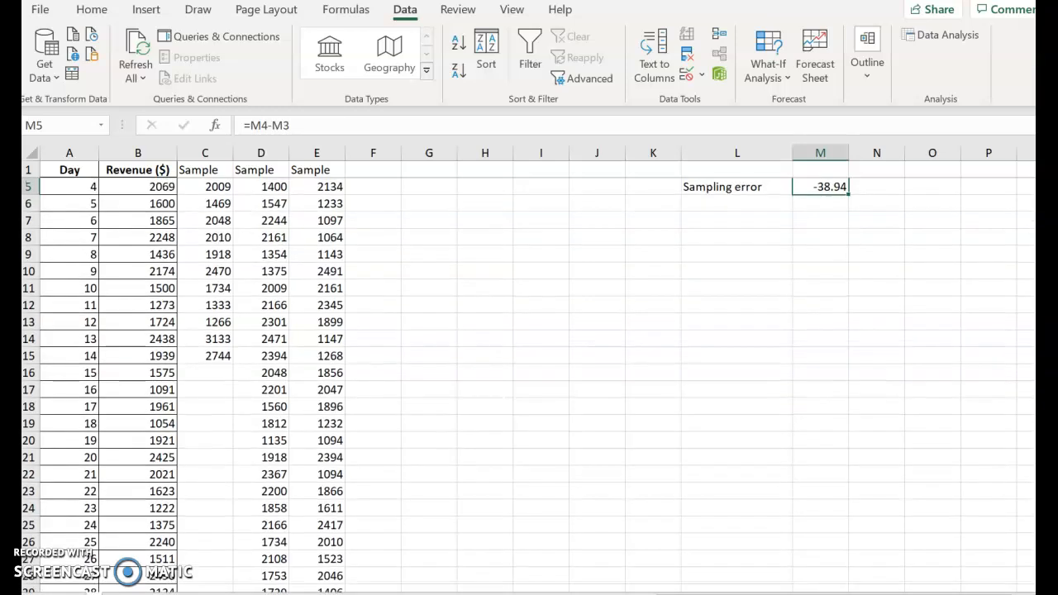
pyautogui.scroll(2, 529, 372)
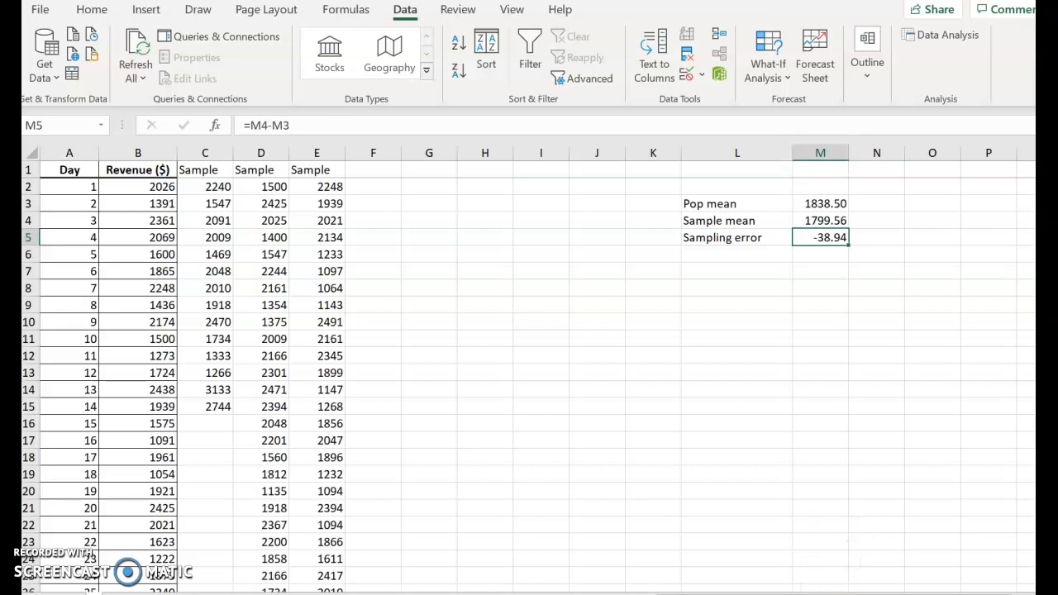
# Step: Switch to the homework in Chrome and review the sampling errors of parts a to c and the answer choices of parts d and e
pyautogui.moveTo(777, 594)
pyautogui.click(854, 548)
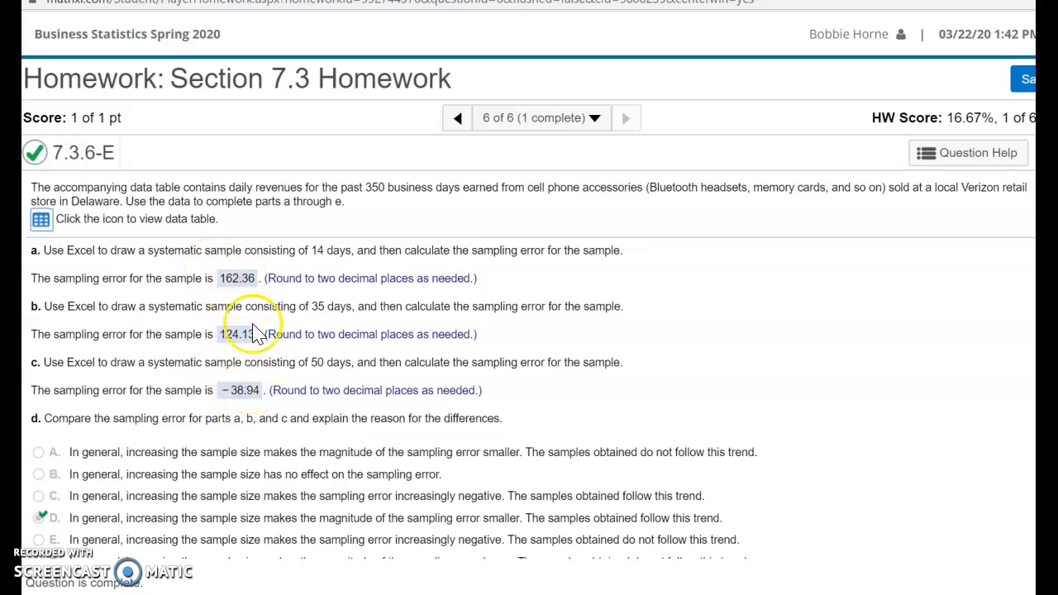
pyautogui.scroll(-2, 393, 397)
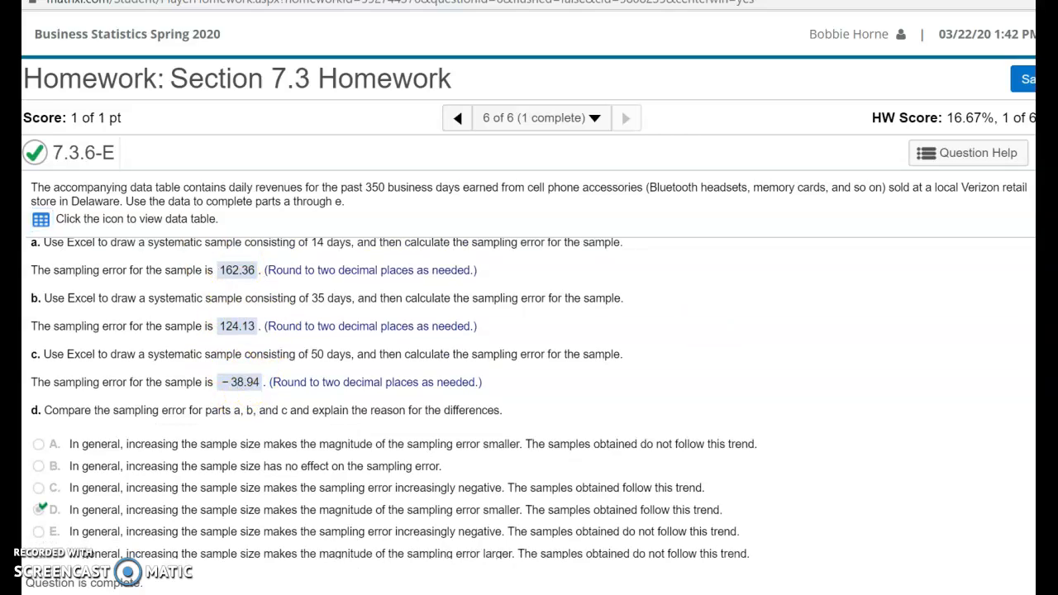
pyautogui.scroll(-2, 393, 397)
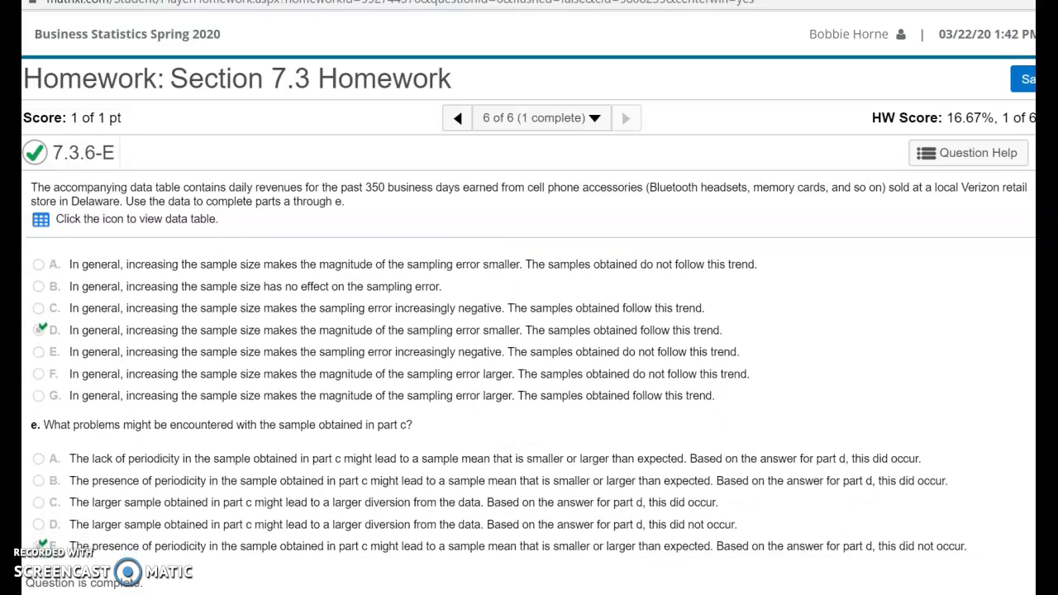
pyautogui.scroll(1, 498, 400)
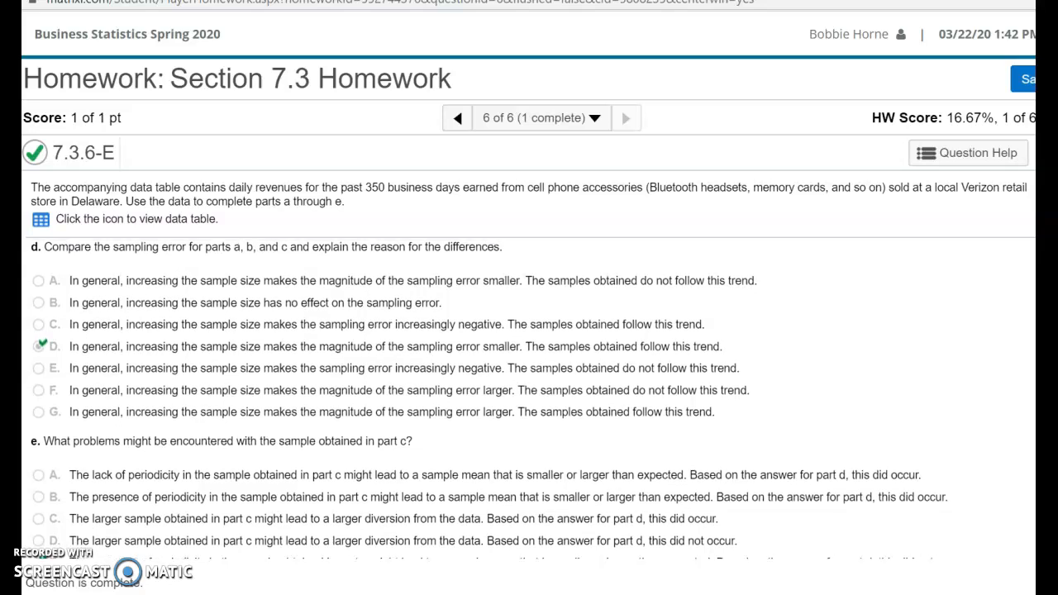
pyautogui.scroll(3, 493, 400)
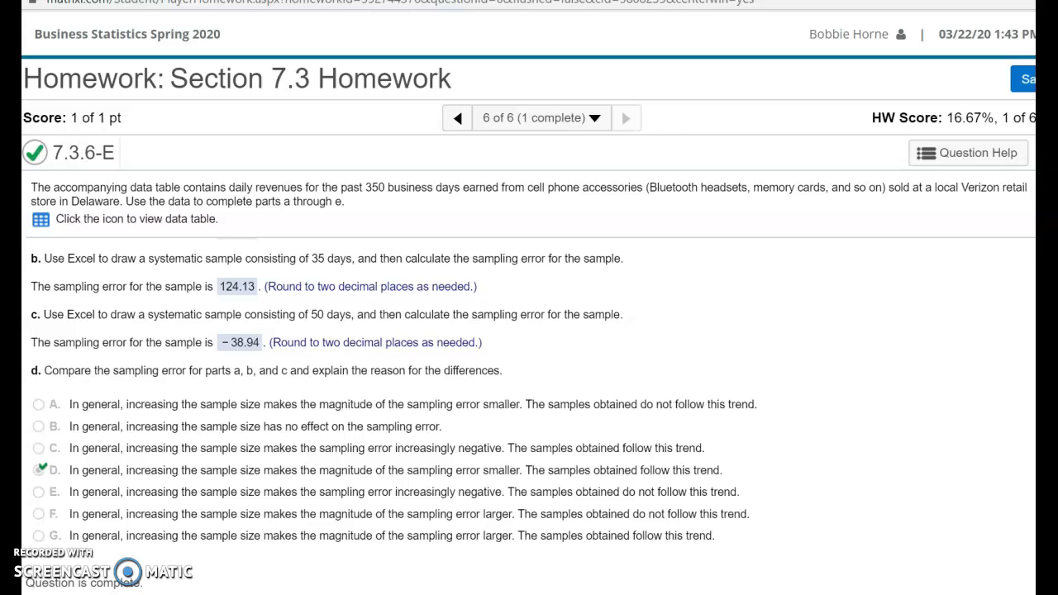
pyautogui.scroll(1, 393, 395)
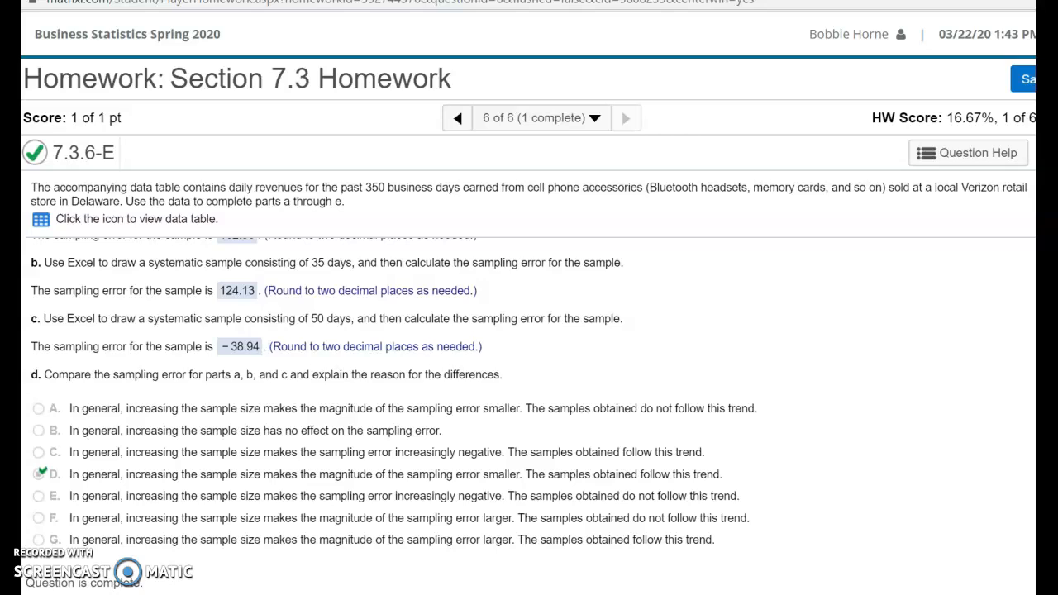
pyautogui.scroll(-4, 530, 397)
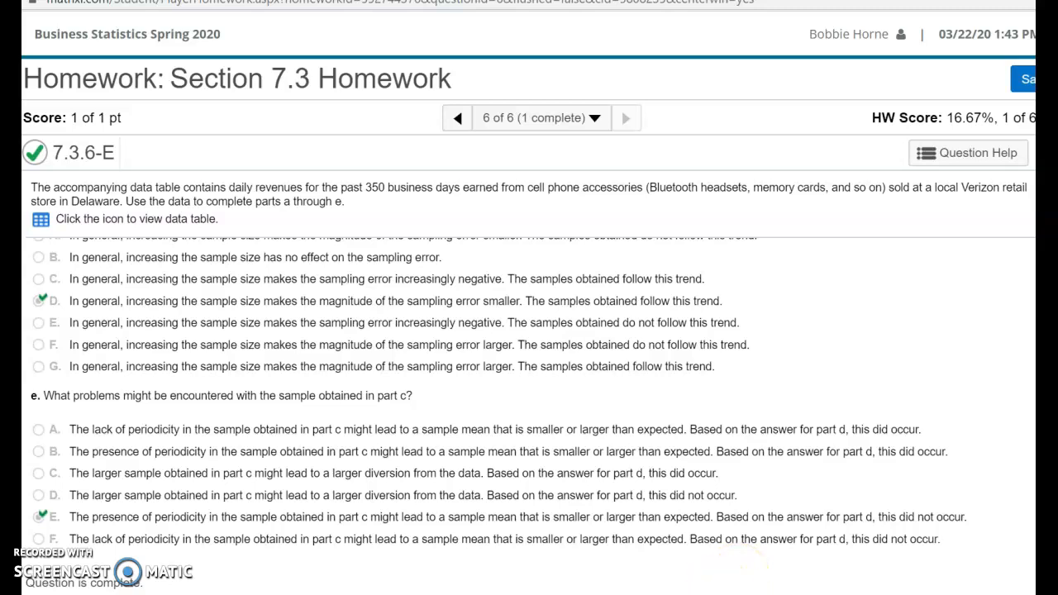
# Step: Consult the sampling error in the Excel workbook, return to the homework in Chrome and compare the errors and answers of parts a to e
pyautogui.click(701, 576)
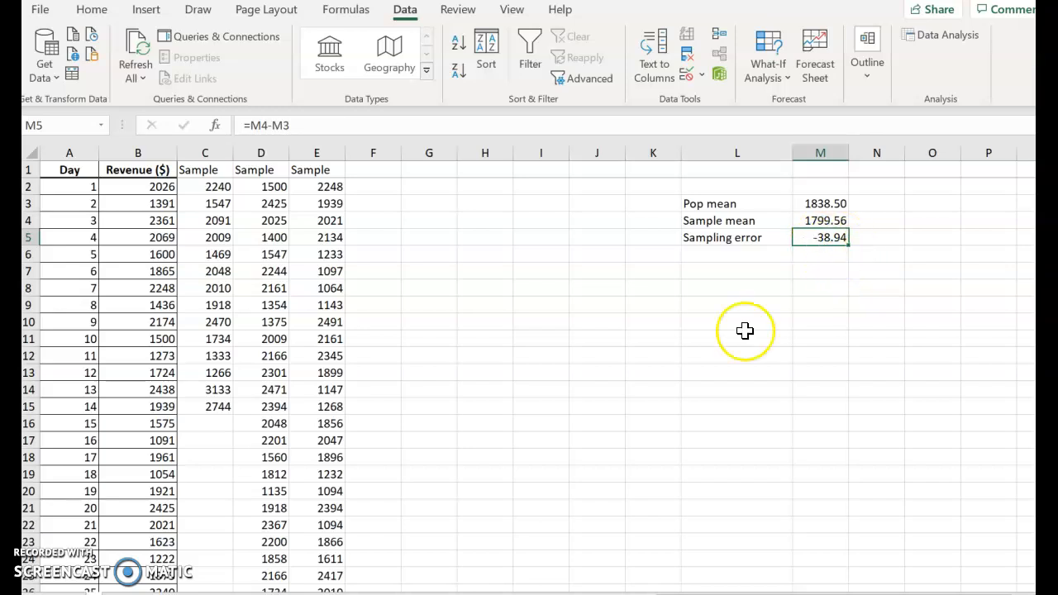
pyautogui.moveTo(777, 594)
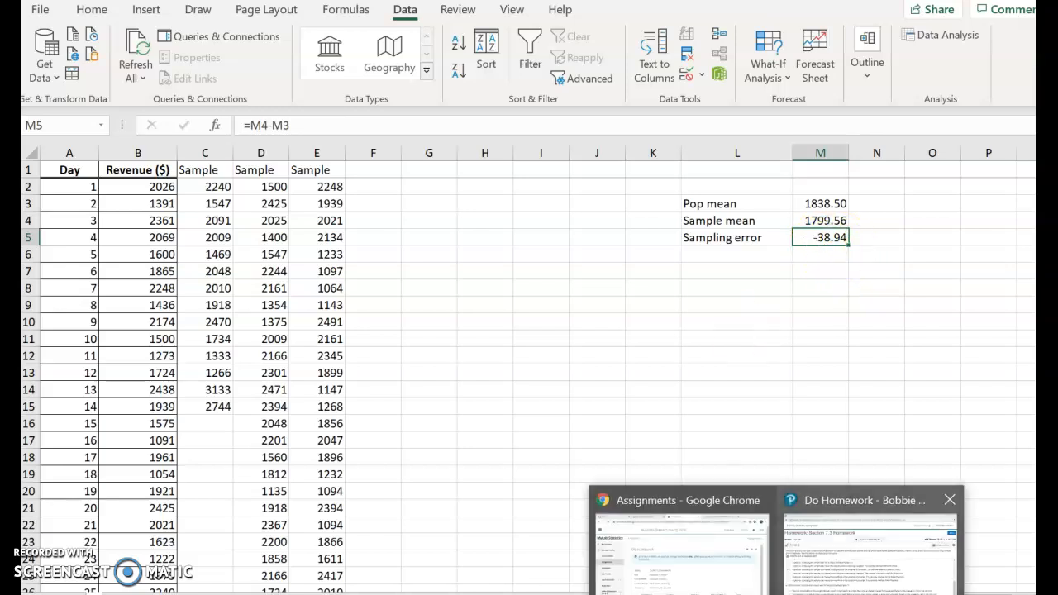
pyautogui.click(827, 546)
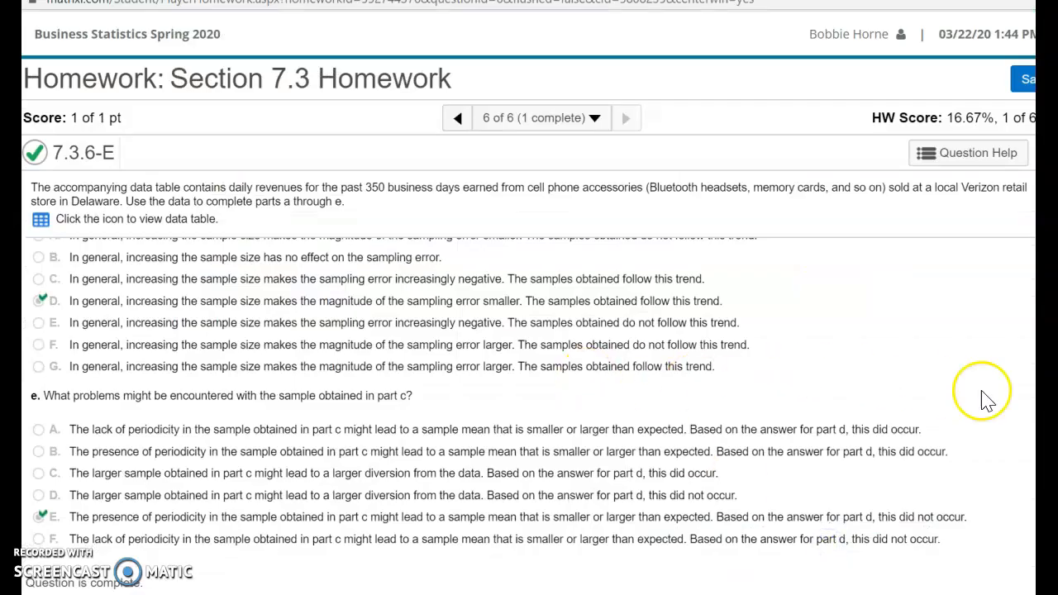
pyautogui.moveTo(1043, 405); pyautogui.dragTo(1044, 364)
pyautogui.scroll(3, 529, 372)
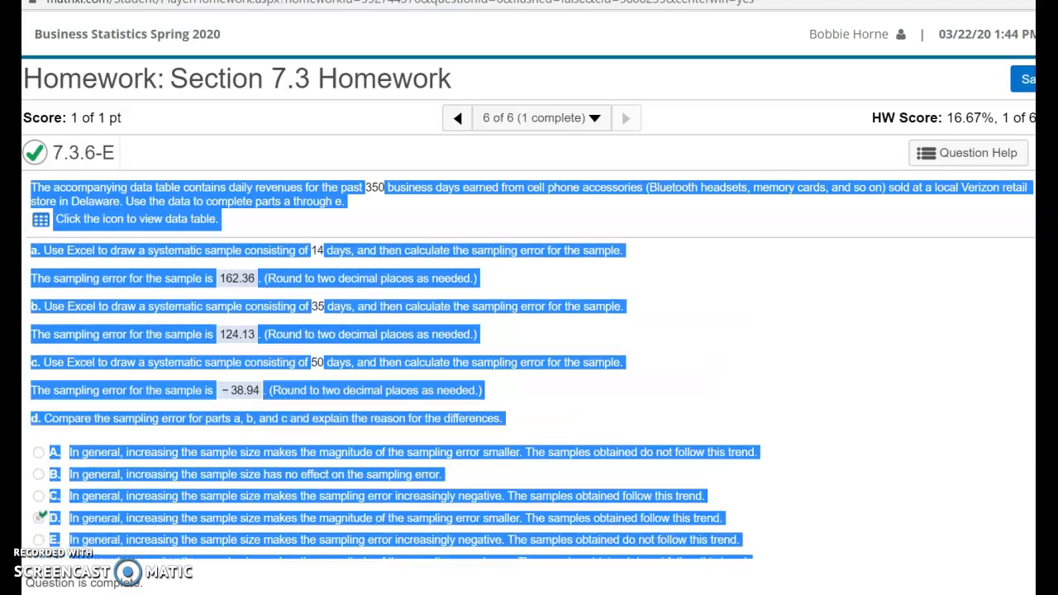
pyautogui.click(753, 373)
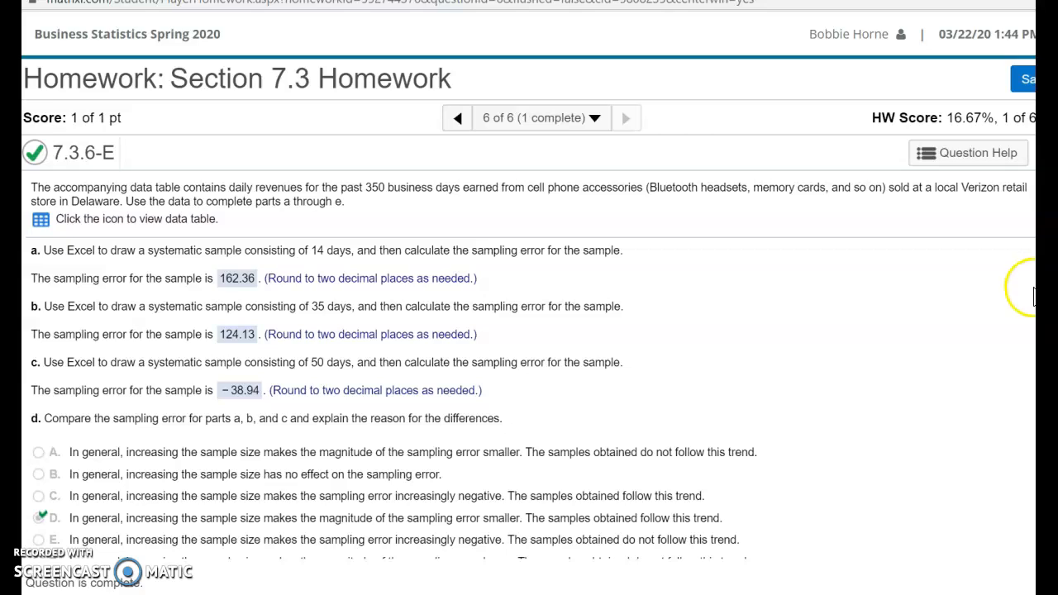
pyautogui.moveTo(626, 308); pyautogui.dragTo(31, 186)
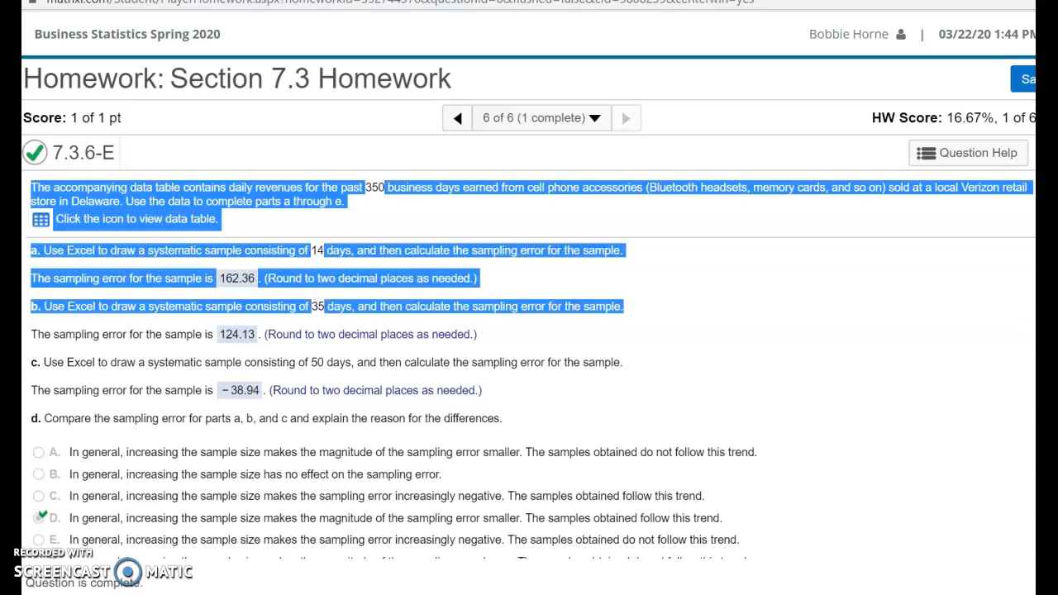
pyautogui.click(881, 300)
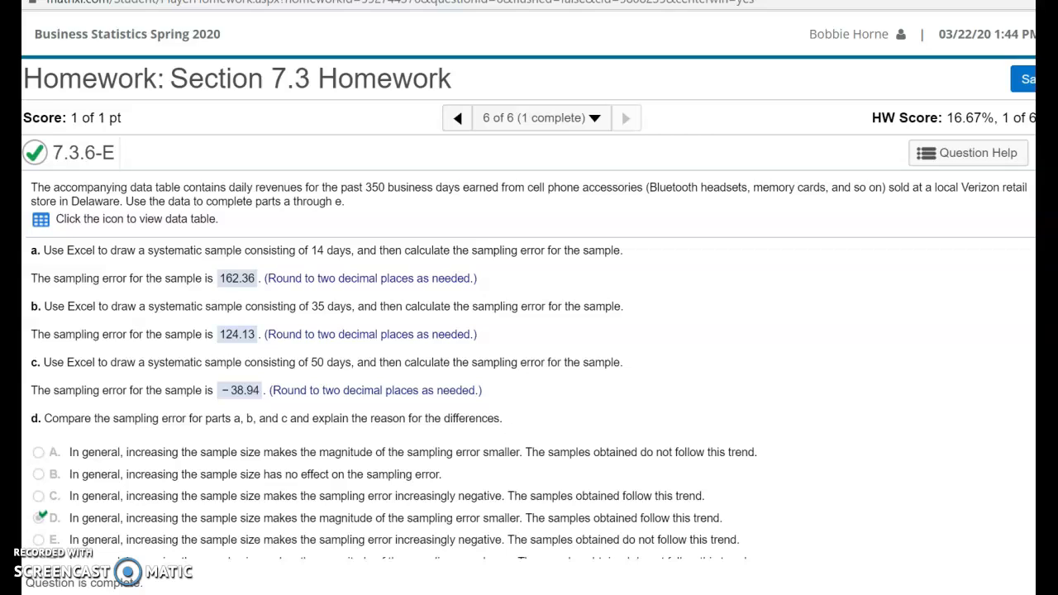
pyautogui.scroll(-1, 529, 398)
pyautogui.scroll(1, 529, 398)
# Step: View the question's worked example up to the calculation of k = N/n for the 14-day sample and close it
pyautogui.click(963, 158)
pyautogui.click(928, 206)
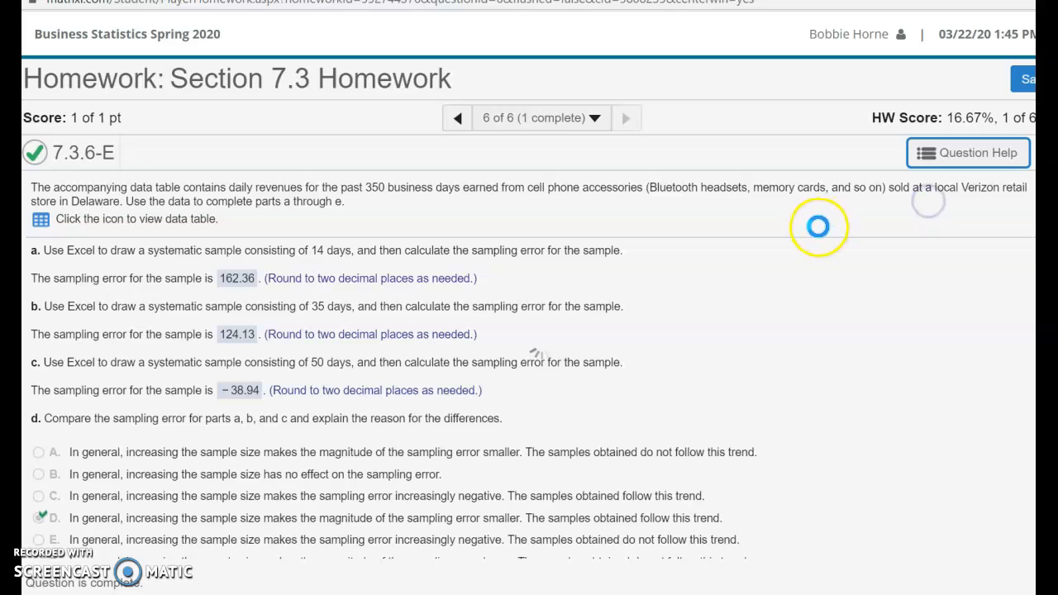
pyautogui.click(739, 581)
pyautogui.click(738, 581)
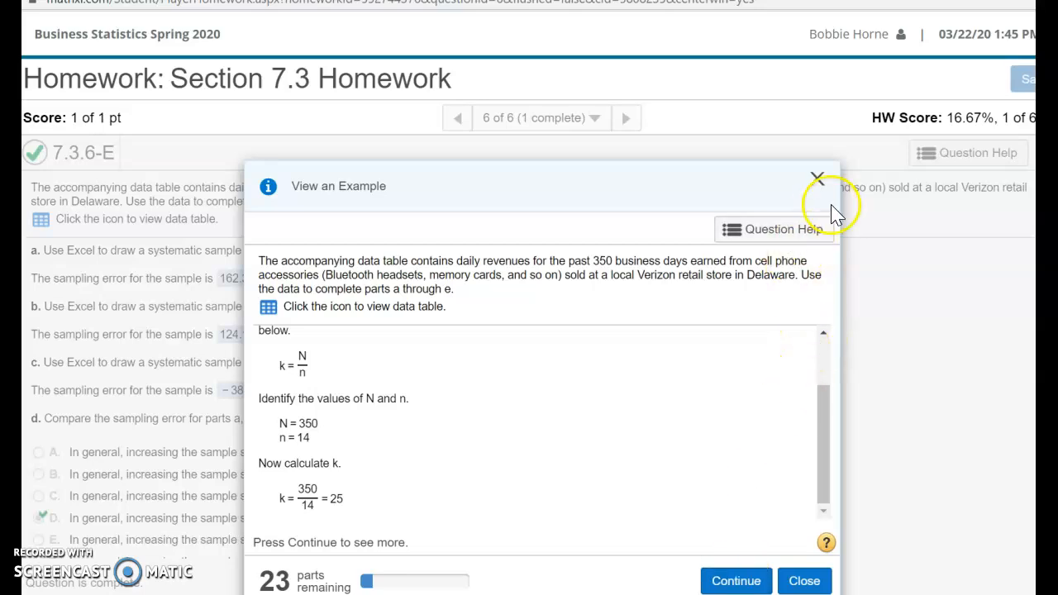
pyautogui.moveTo(833, 459); pyautogui.dragTo(825, 489)
pyautogui.click(678, 467)
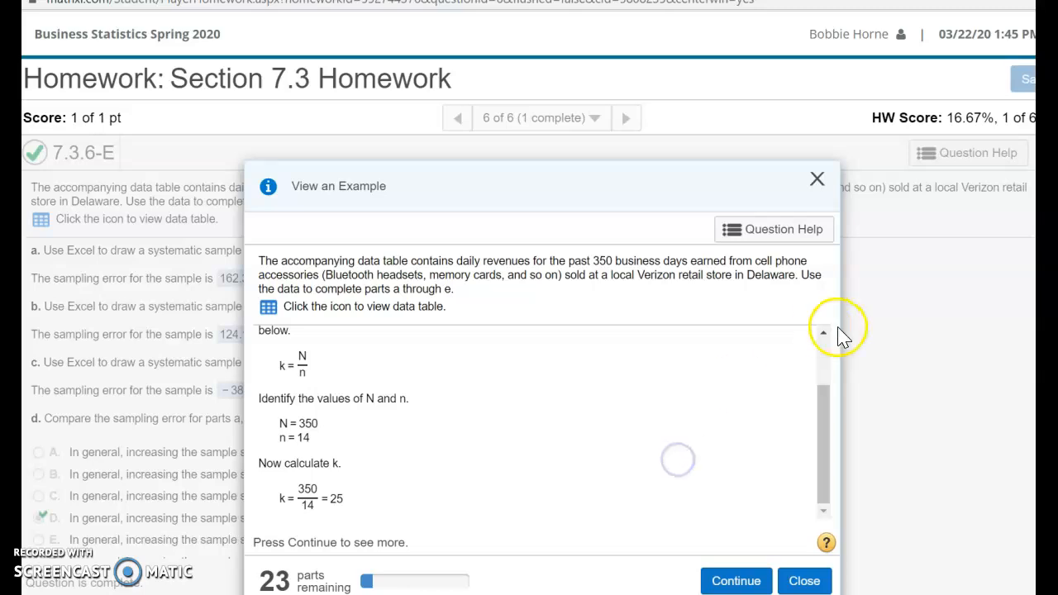
pyautogui.click(817, 184)
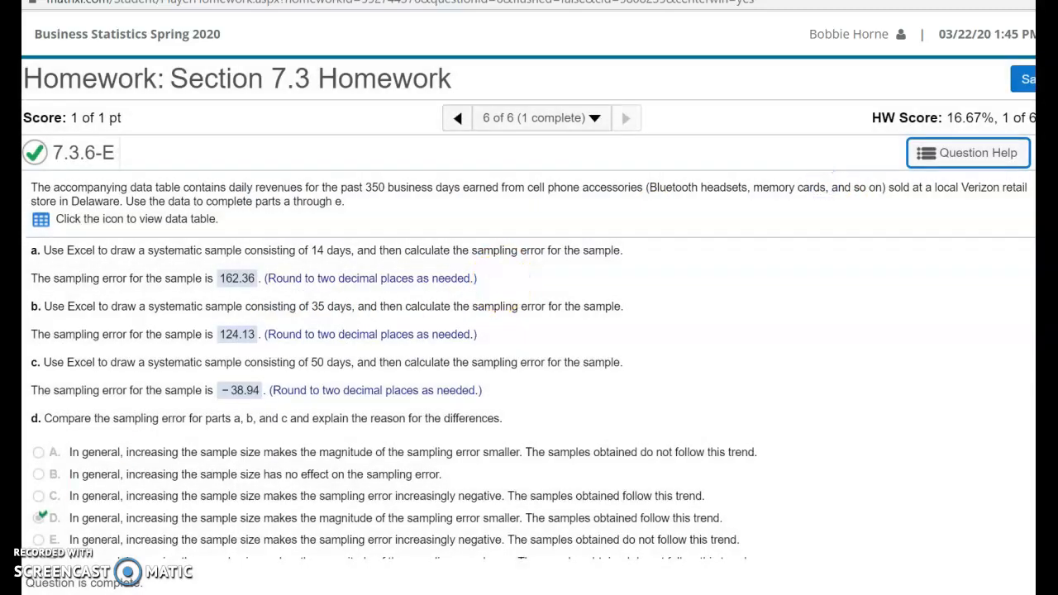